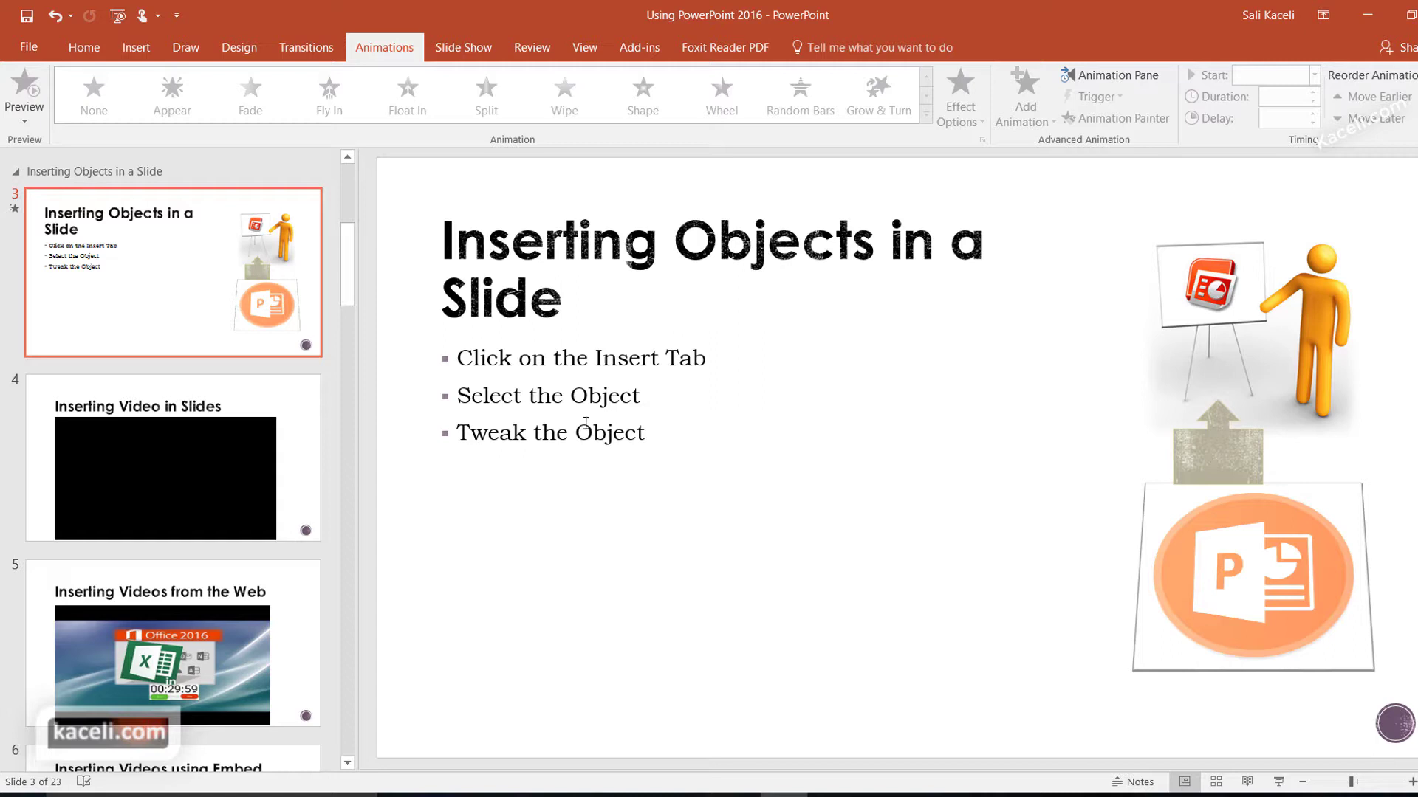
# - Apply the Appear entrance animation to the three-bullet text box on slide 3
pyautogui.click(627, 295)
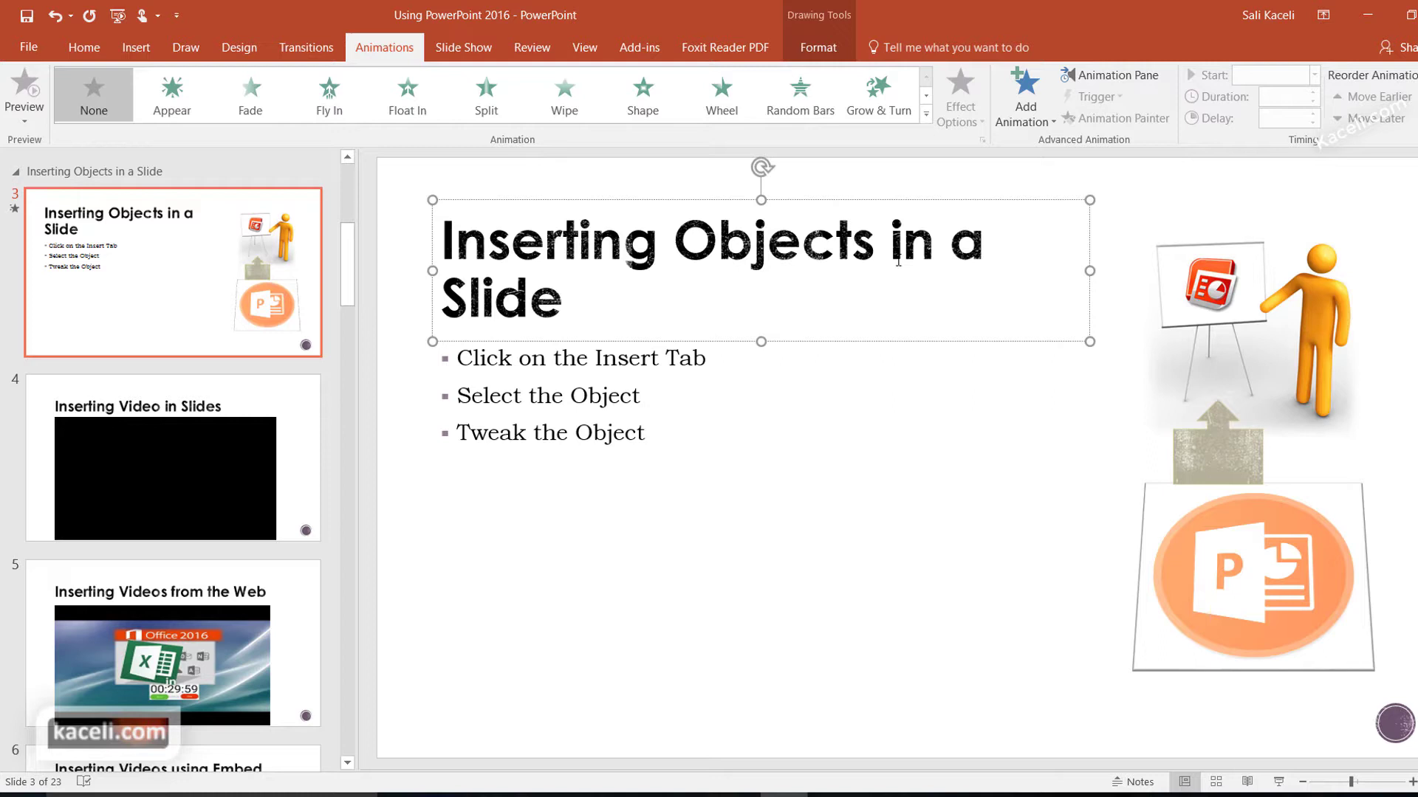
pyautogui.click(1230, 316)
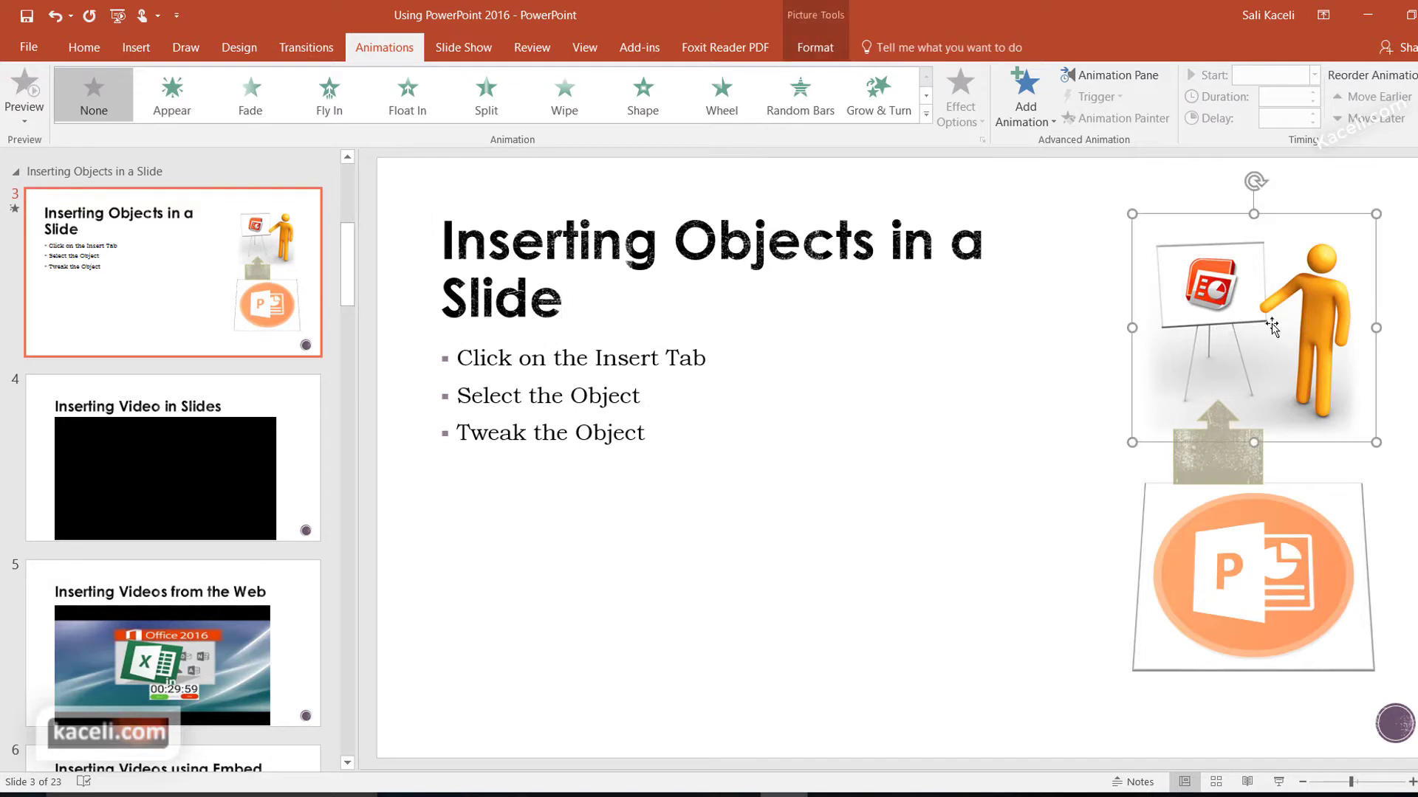
pyautogui.click(1200, 464)
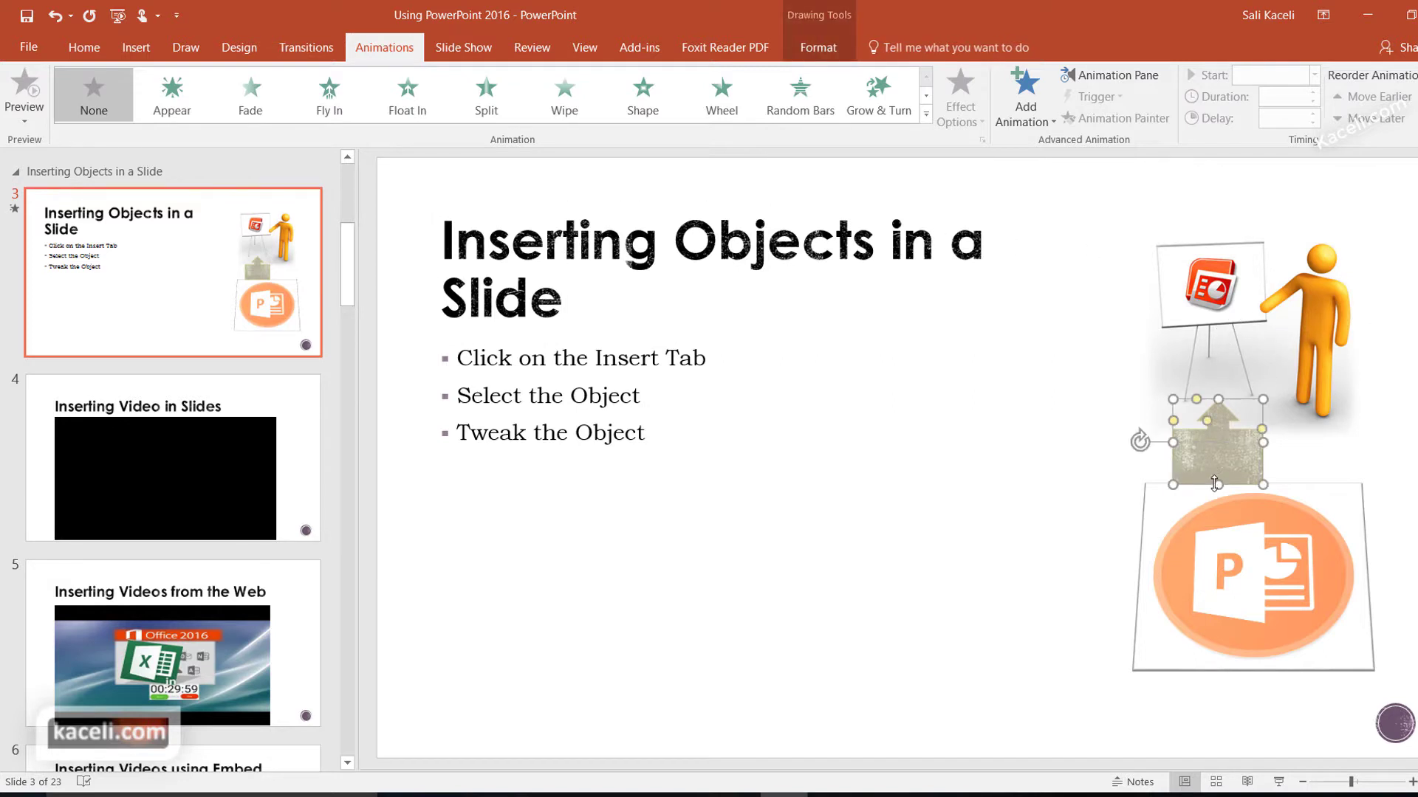
pyautogui.click(1204, 567)
pyautogui.click(686, 442)
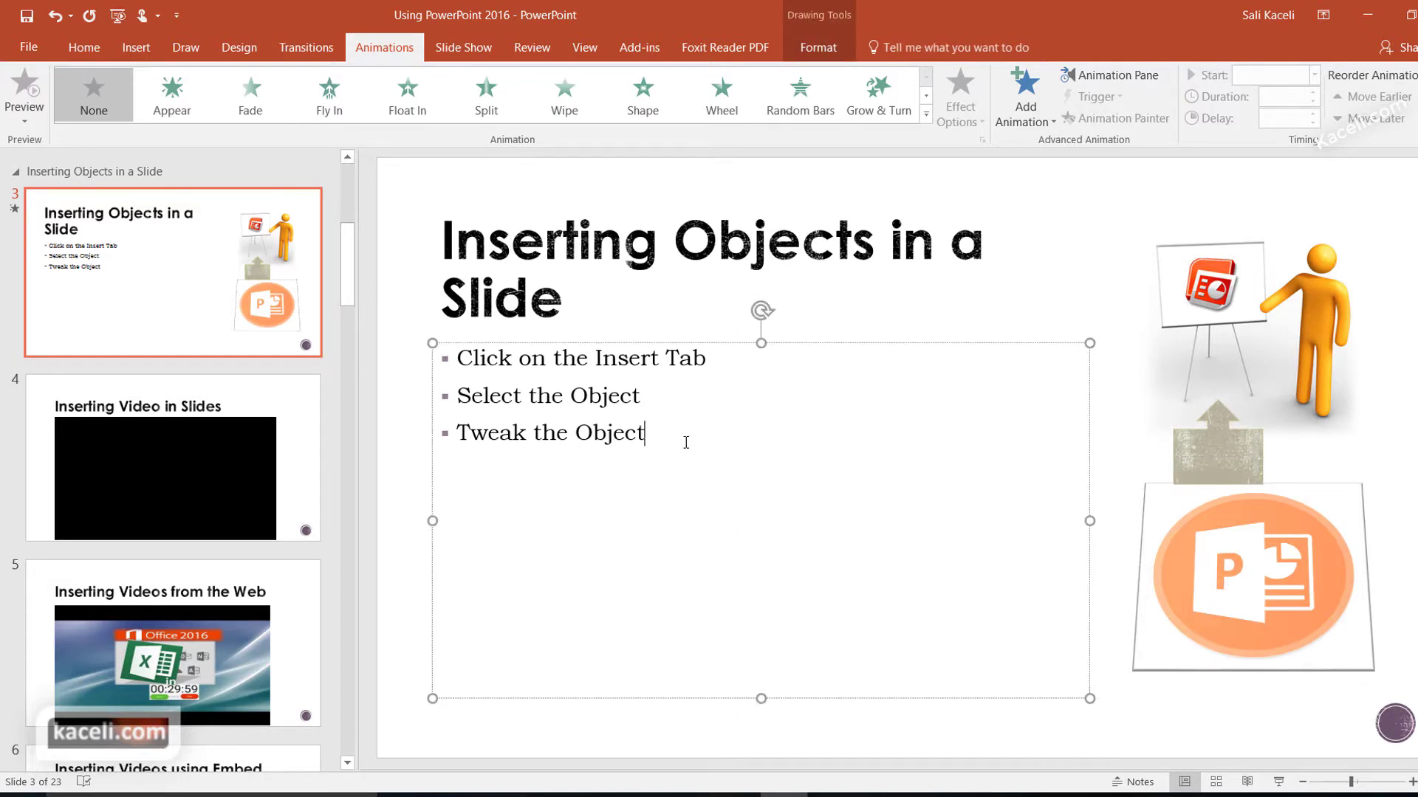
pyautogui.click(595, 358)
pyautogui.click(596, 400)
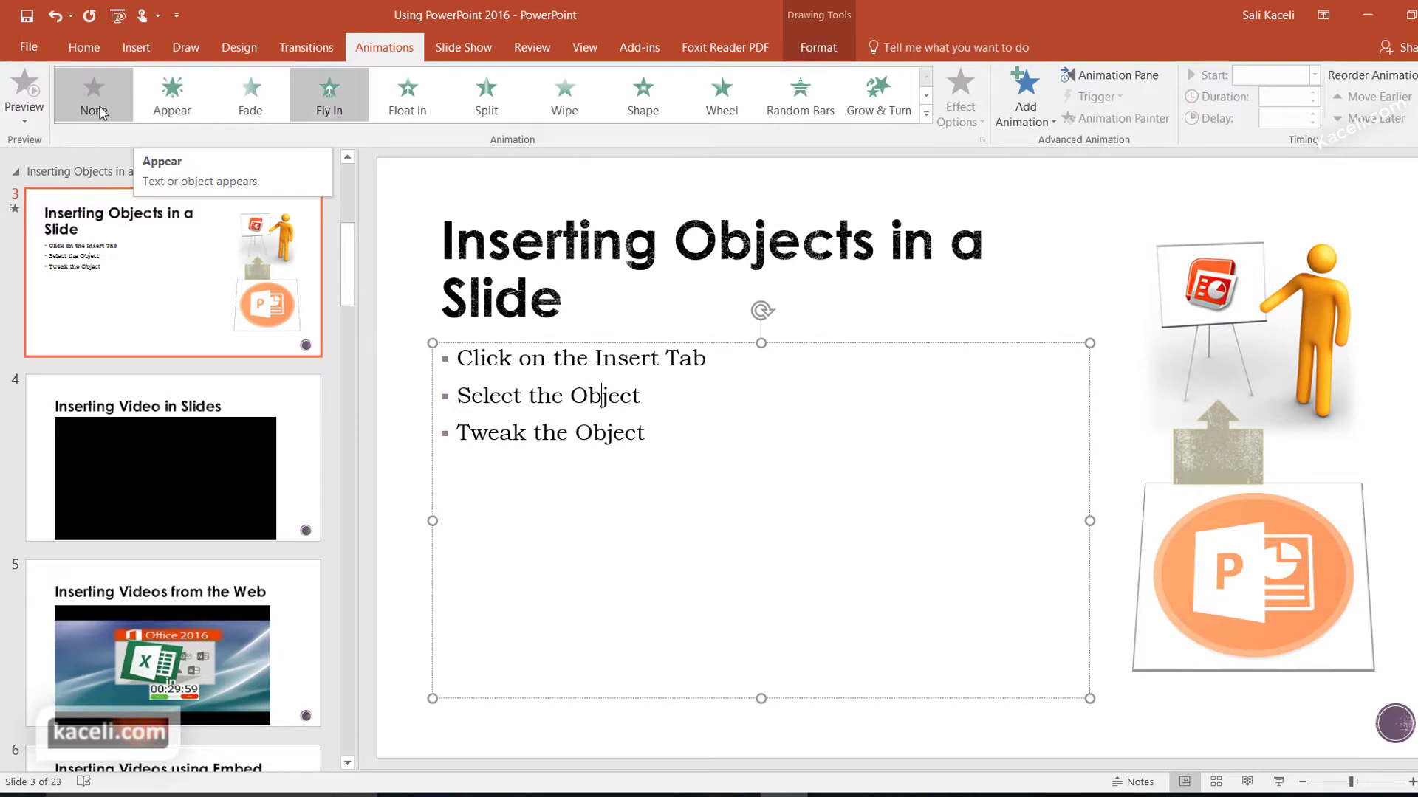
pyautogui.click(175, 111)
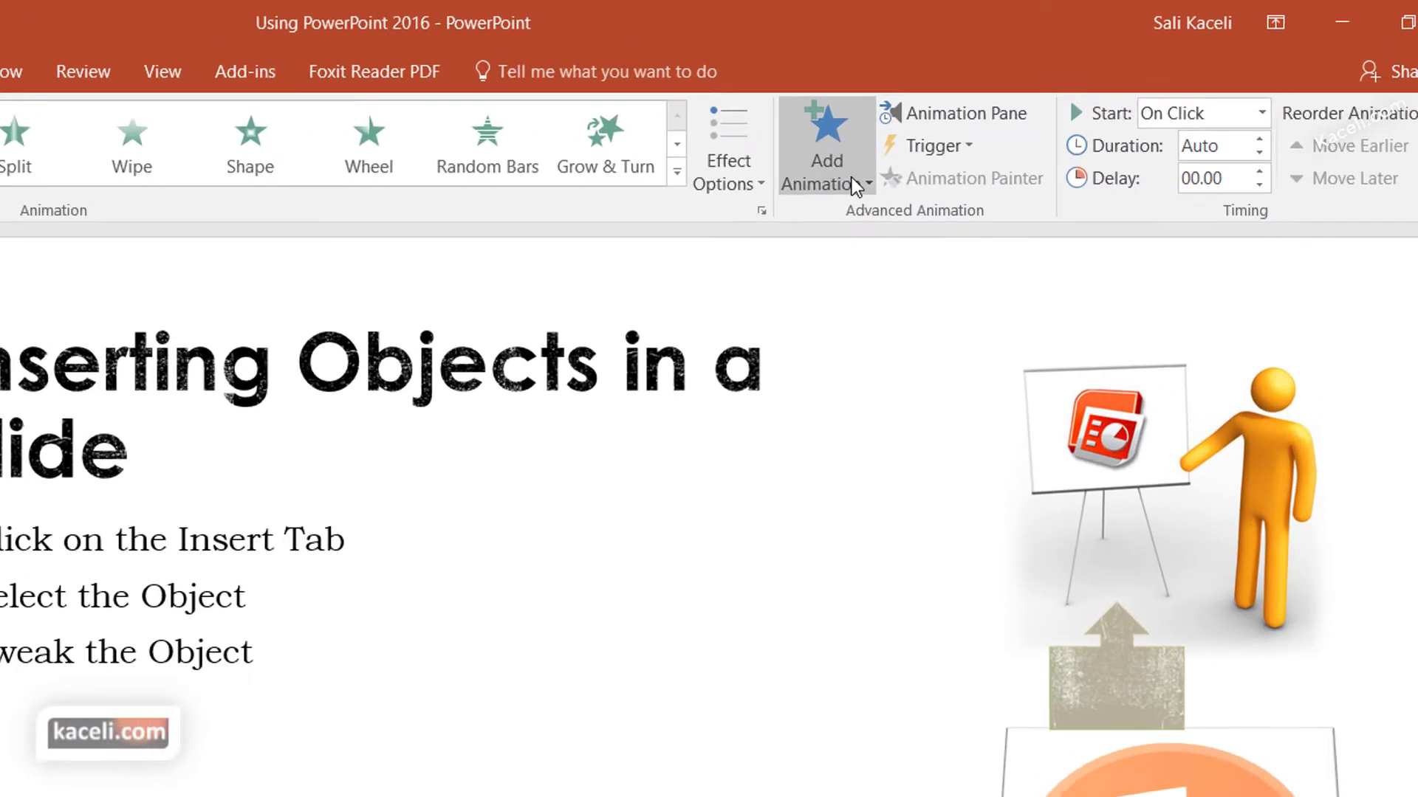
# - Open the Animation Pane and expand the Content Placeholder into three separate bullet entries
pyautogui.click(1026, 108)
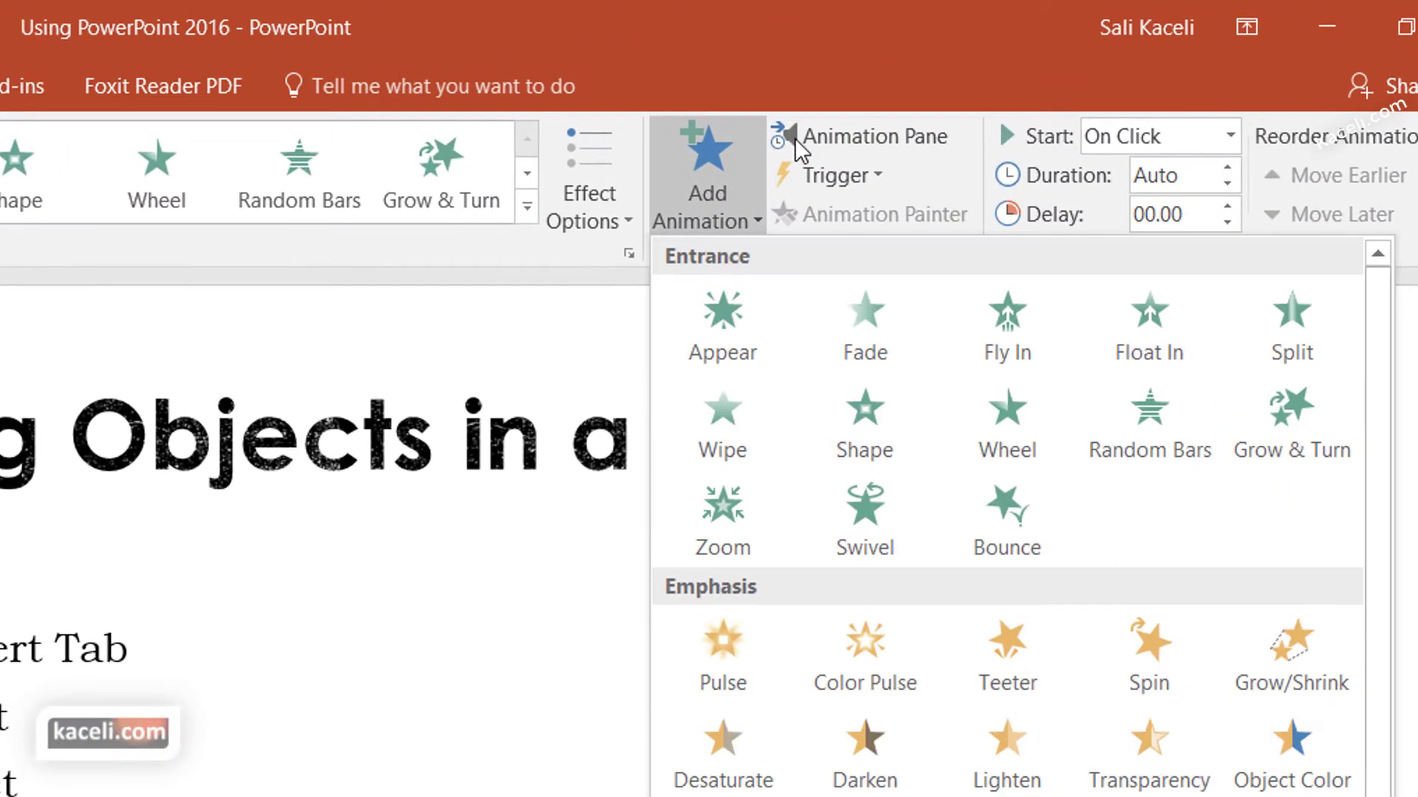
pyautogui.click(861, 145)
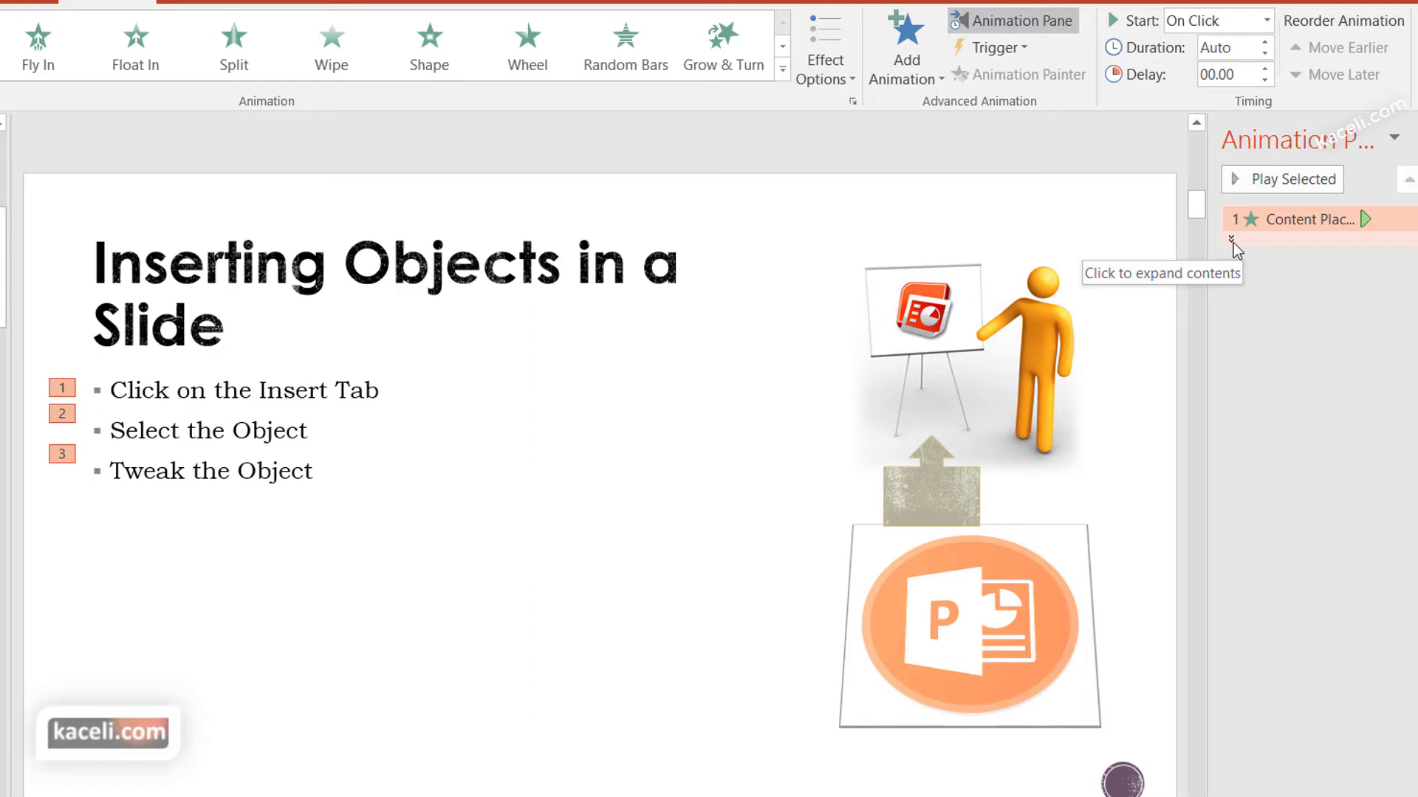
pyautogui.click(1231, 240)
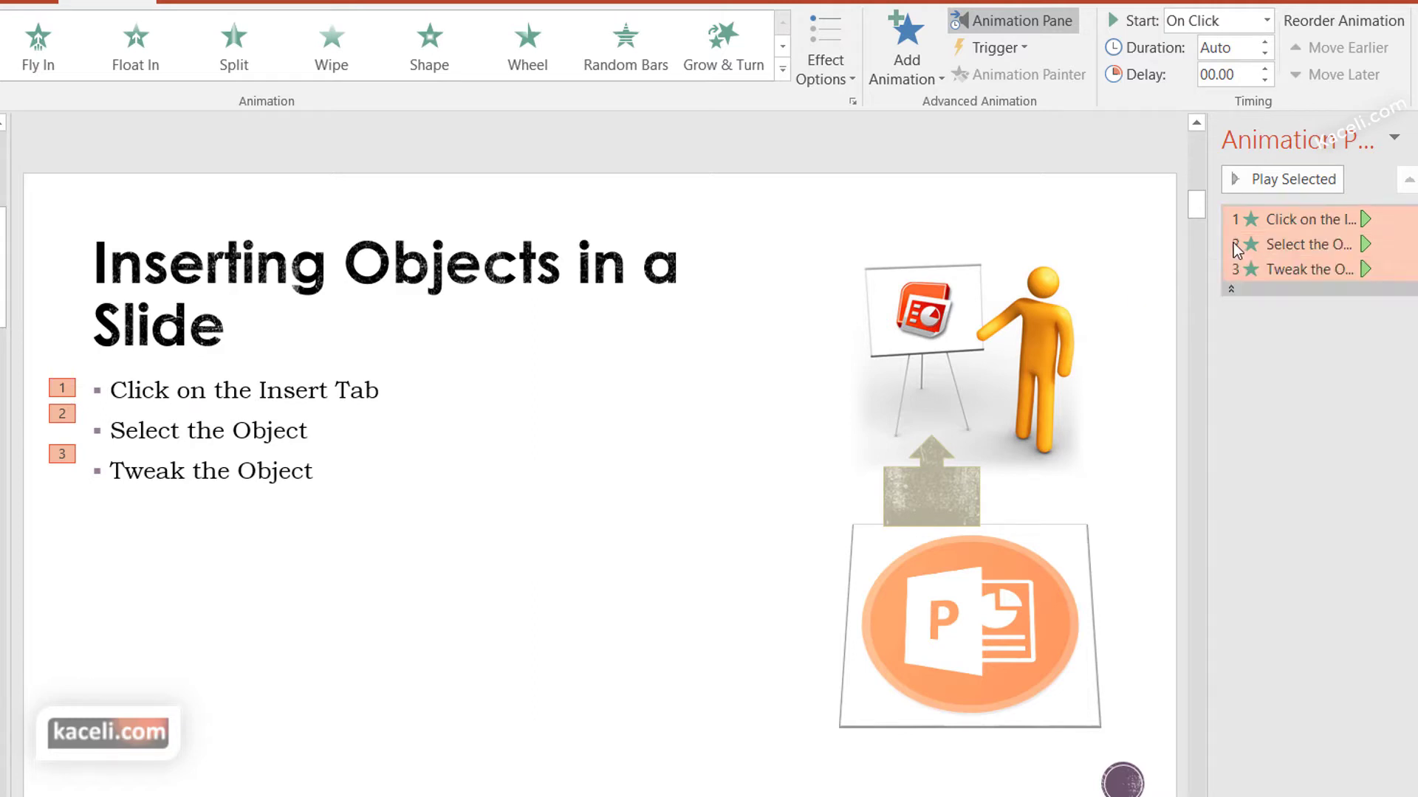
pyautogui.click(1299, 218)
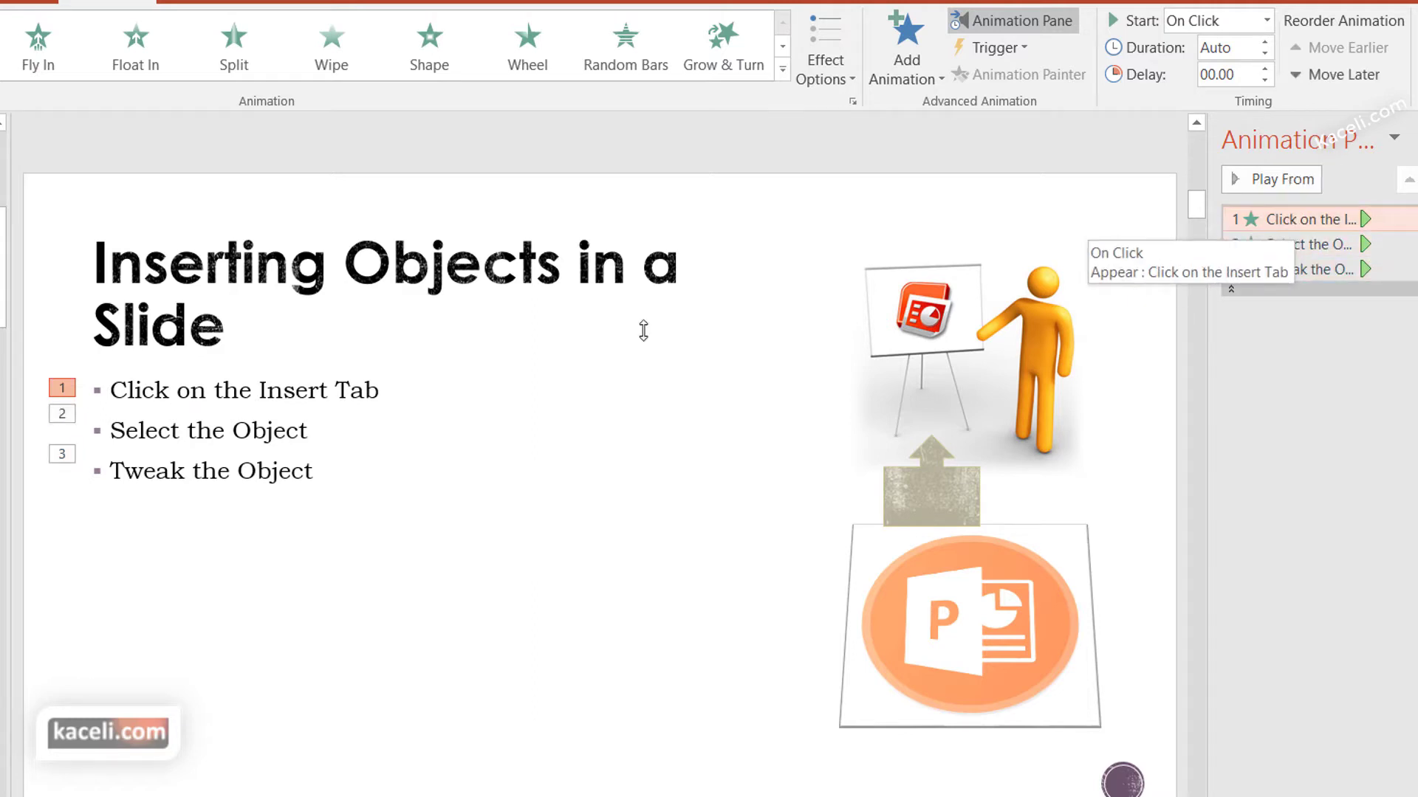
pyautogui.click(1321, 248)
pyautogui.click(1297, 269)
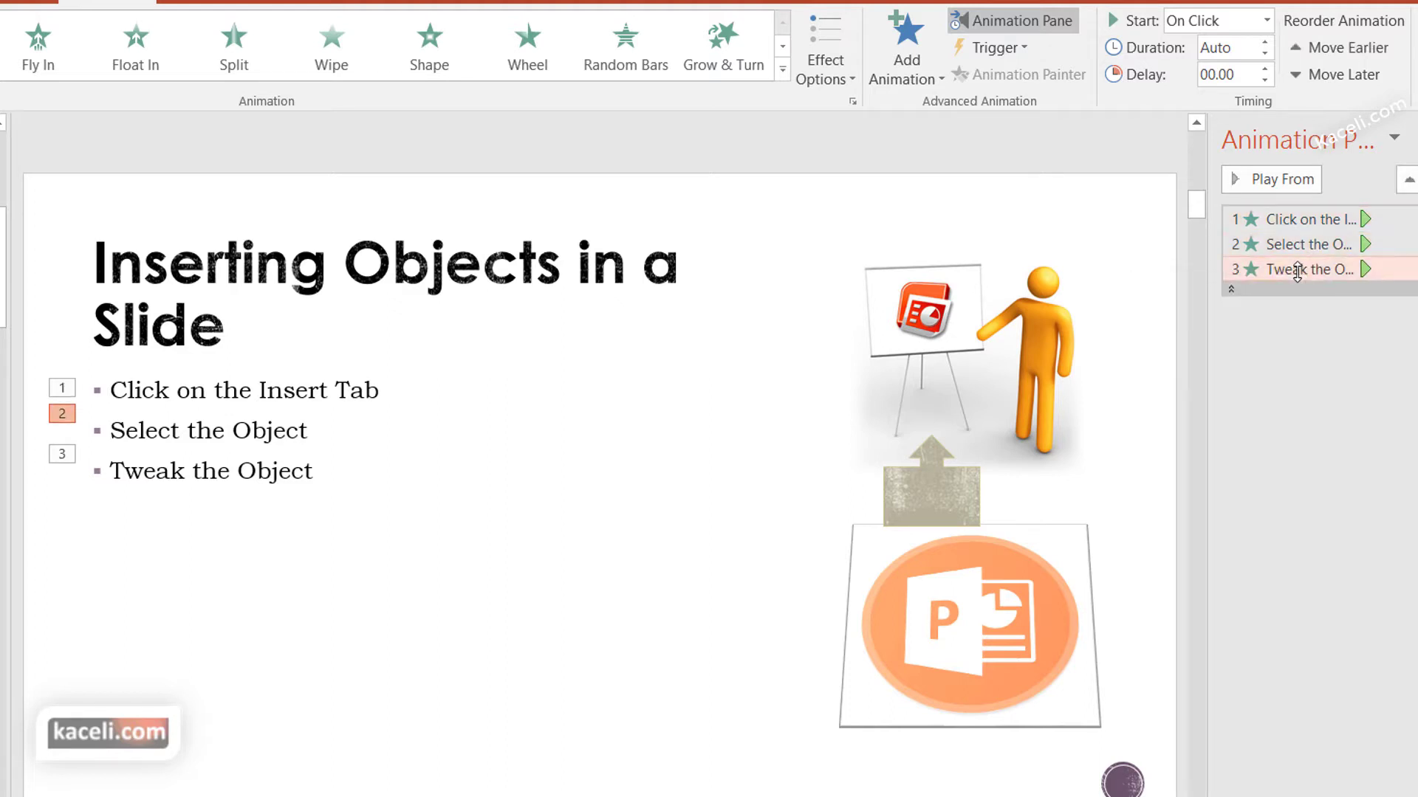
pyautogui.hotkey('shift', 'F10')
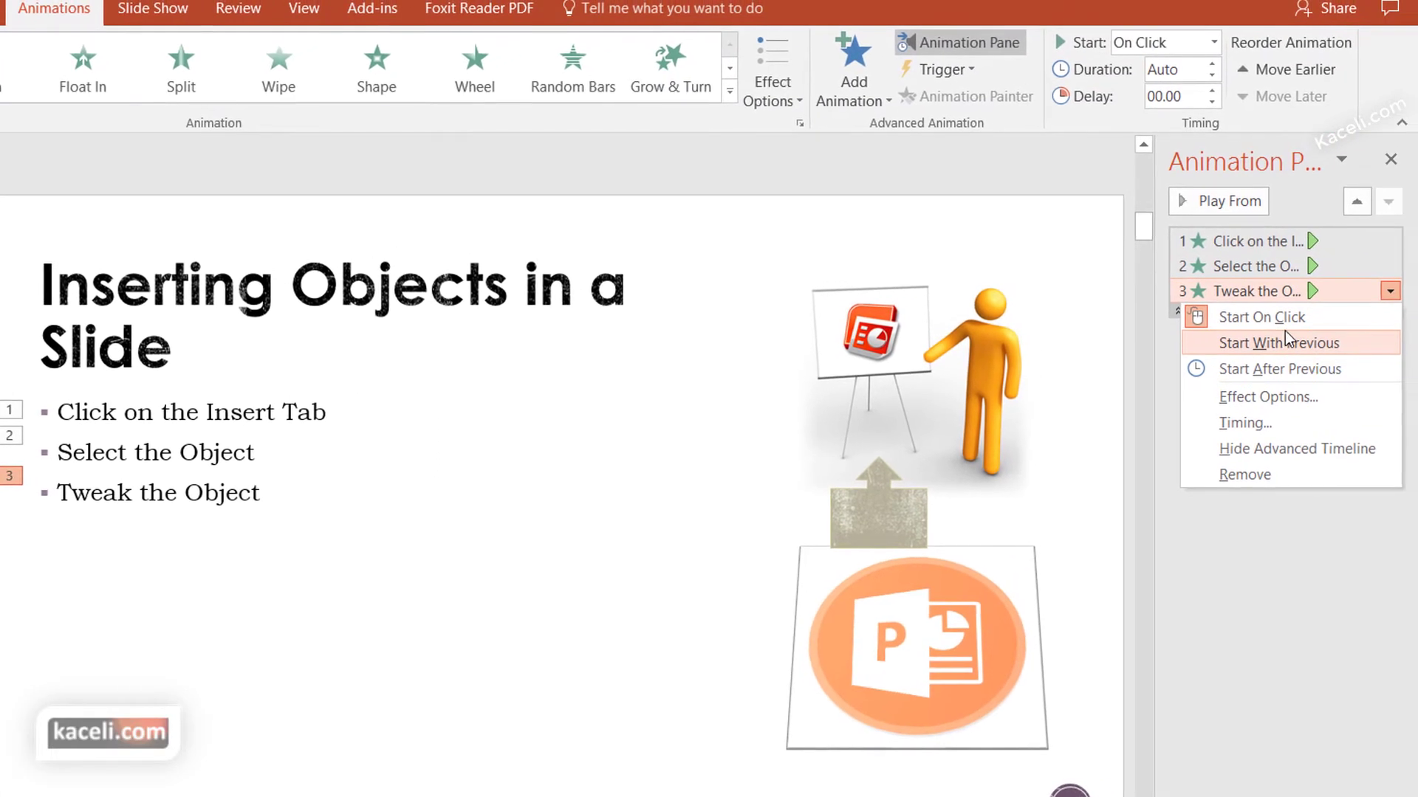
# - Set the second bullet's Appear to Start With Previous, then preview the slide
pyautogui.click(1355, 265)
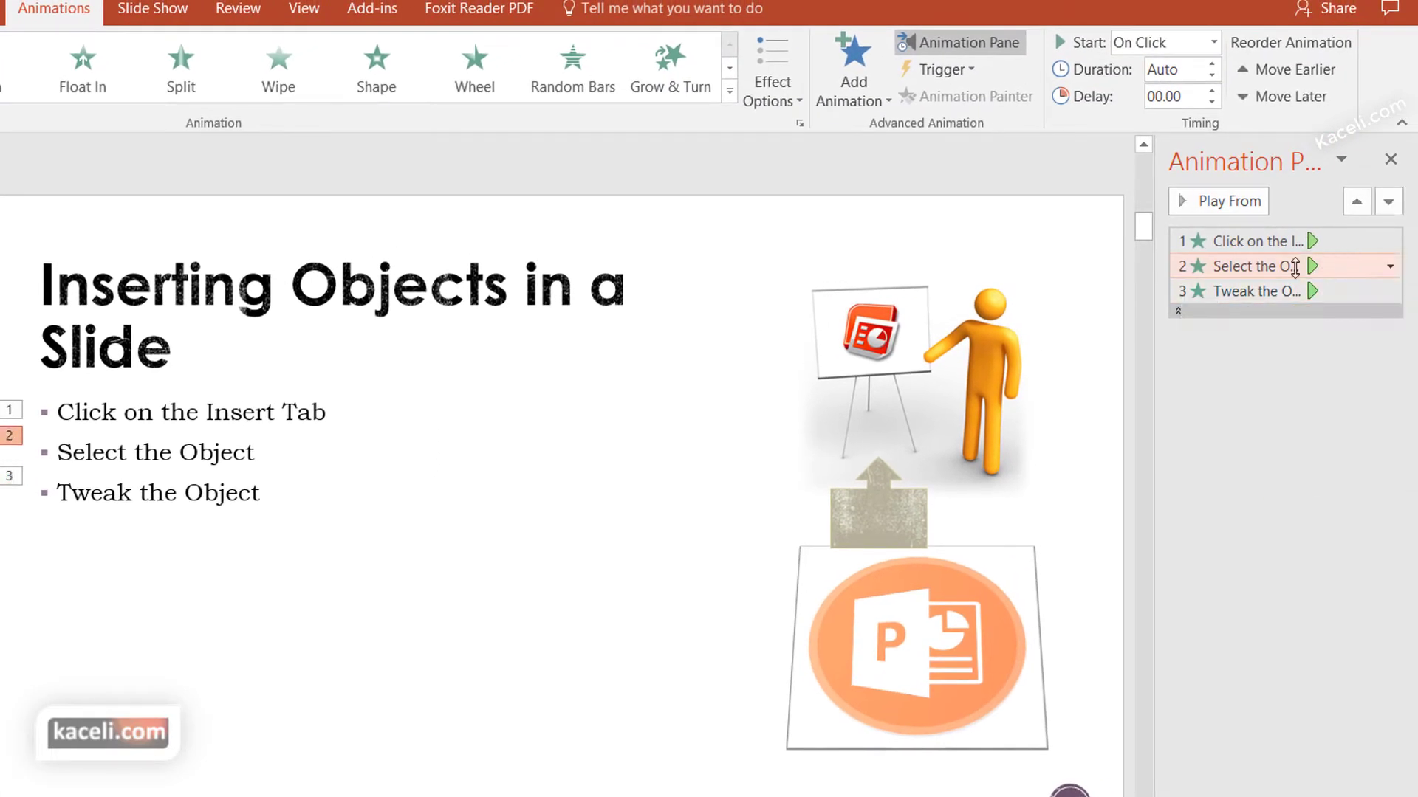
pyautogui.click(1392, 266)
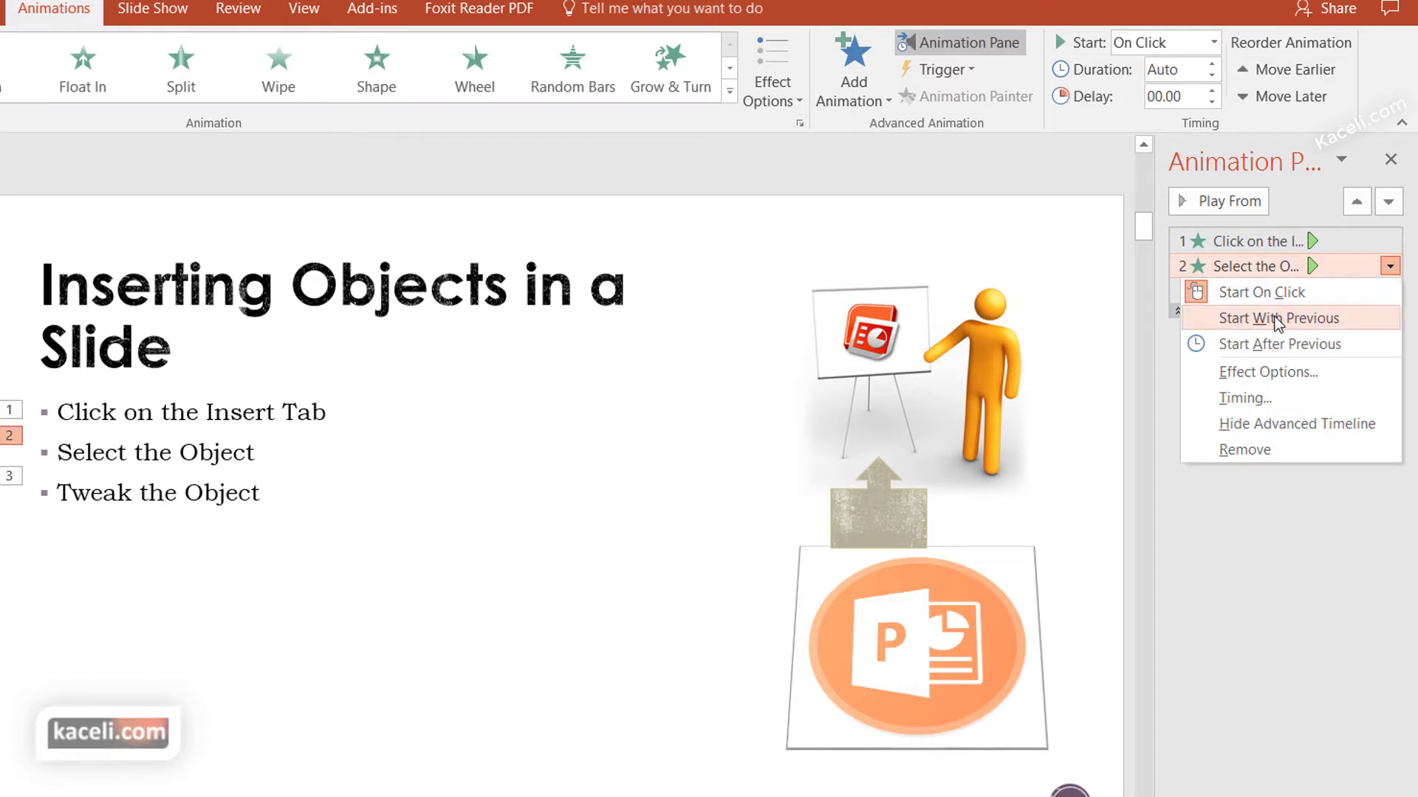
pyautogui.click(1362, 242)
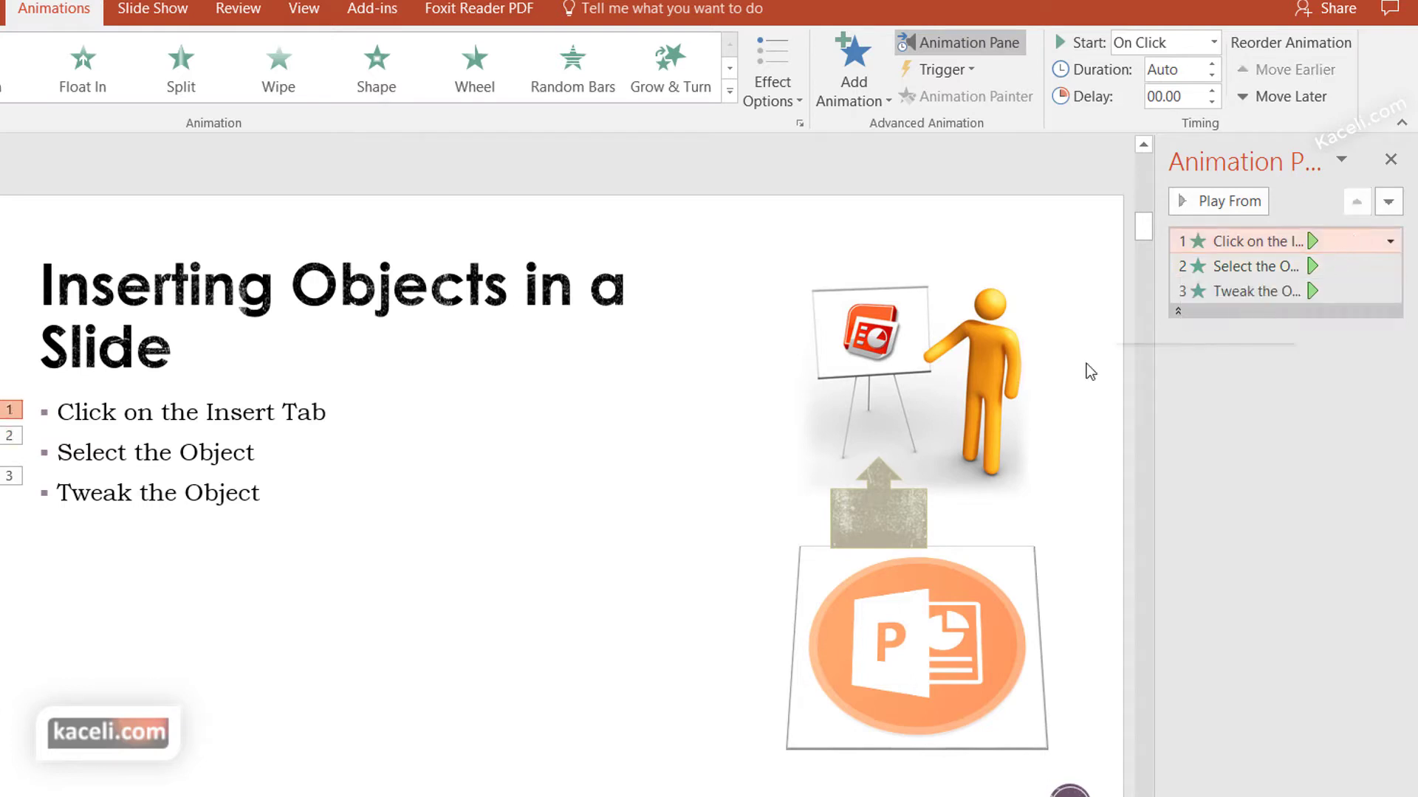
pyautogui.click(1198, 266)
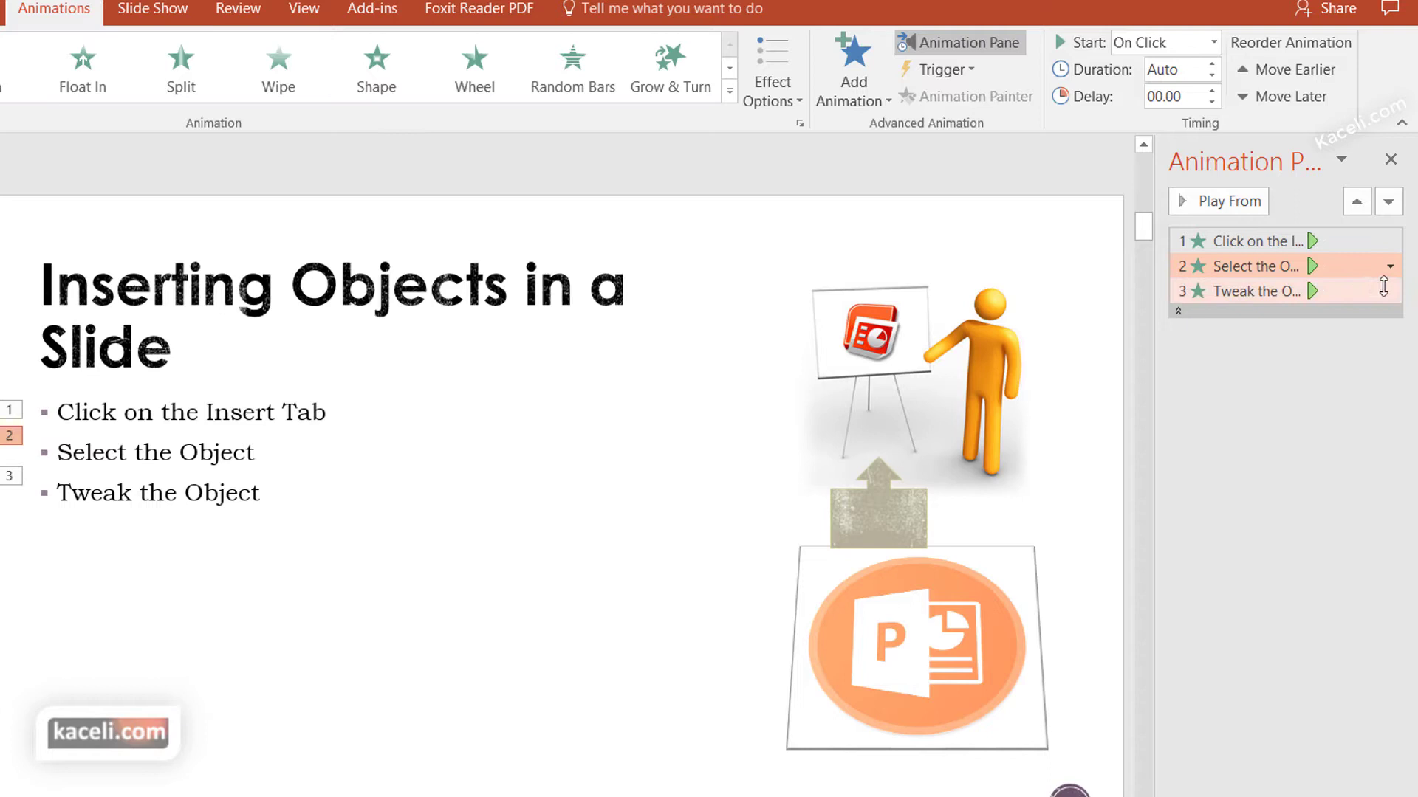
pyautogui.click(1390, 267)
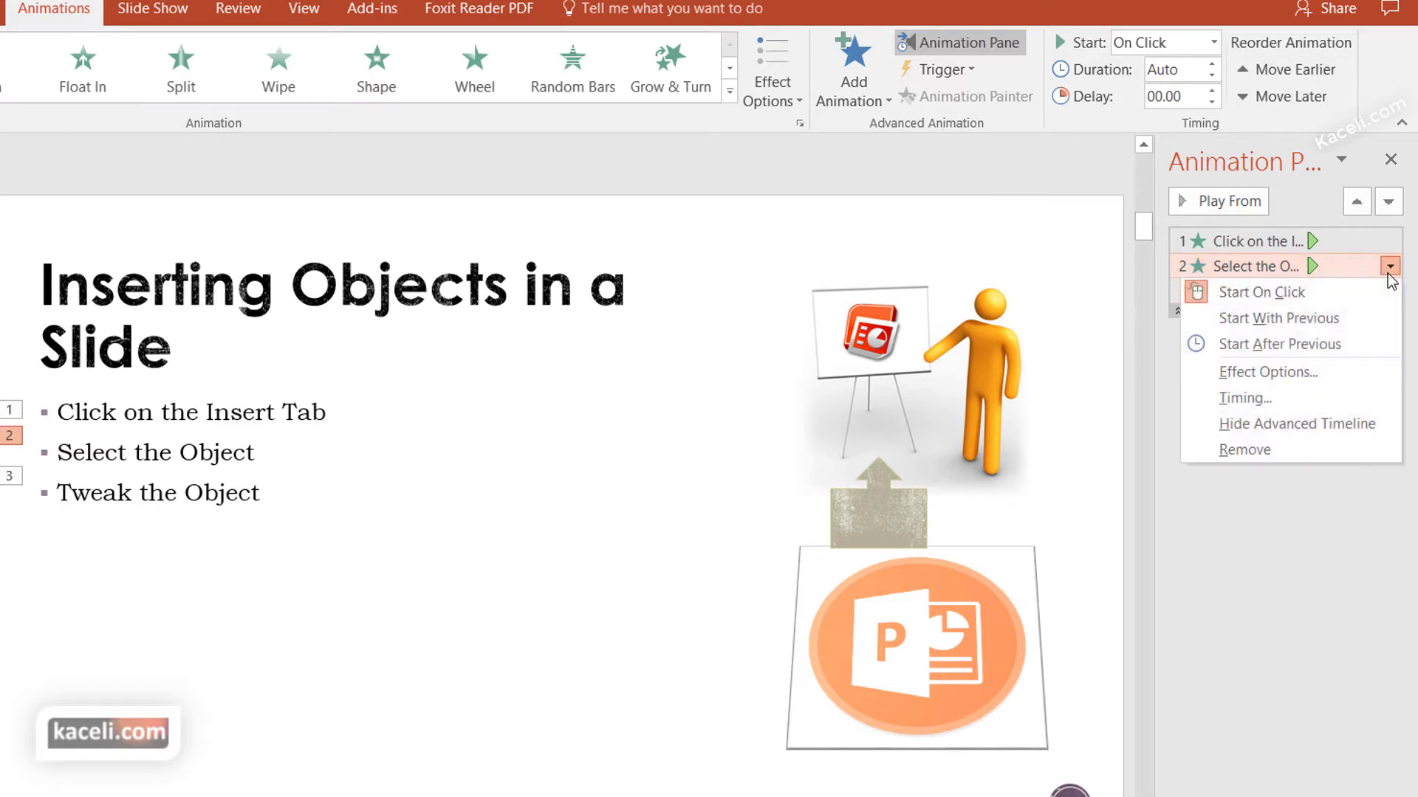
pyautogui.click(1297, 325)
pyautogui.click(288, 583)
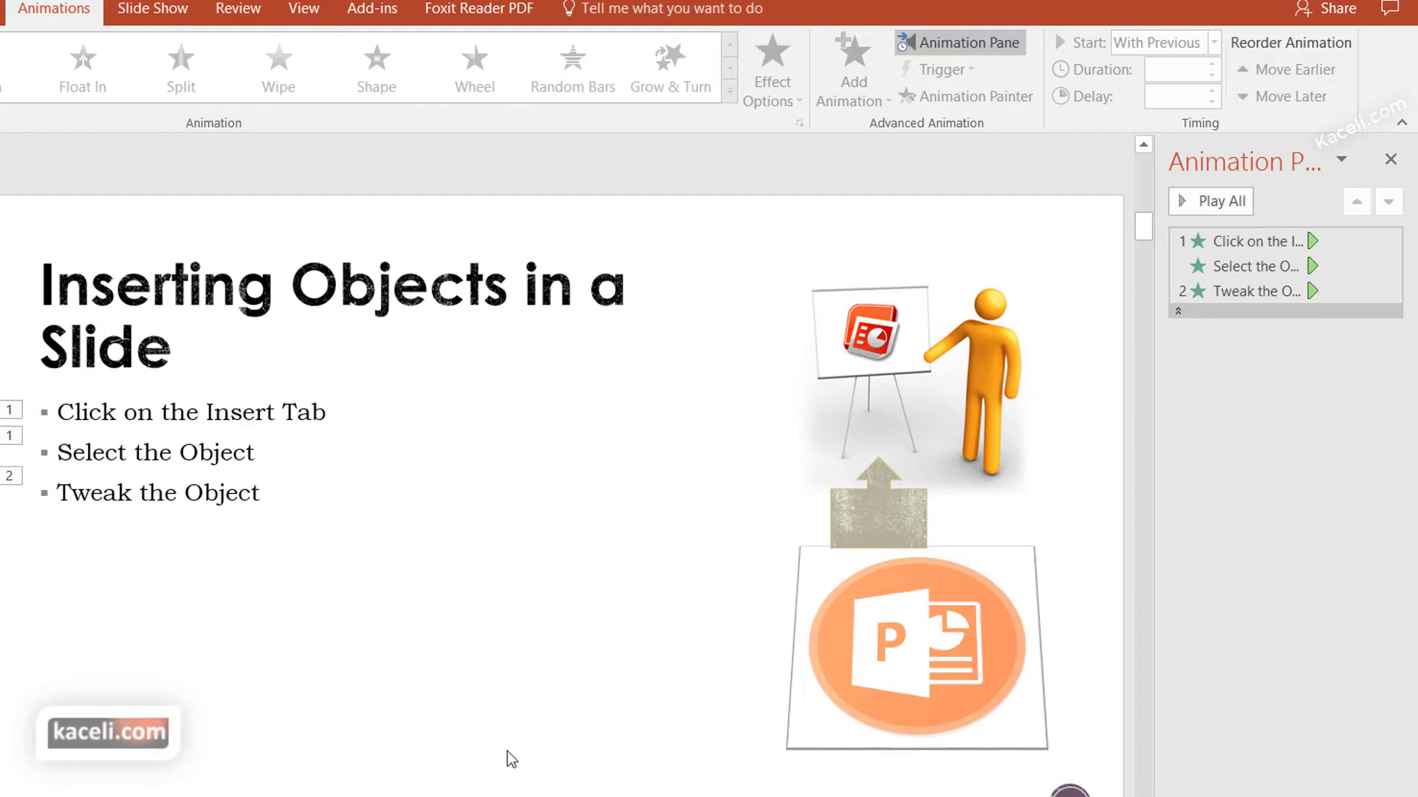
pyautogui.press('F5')
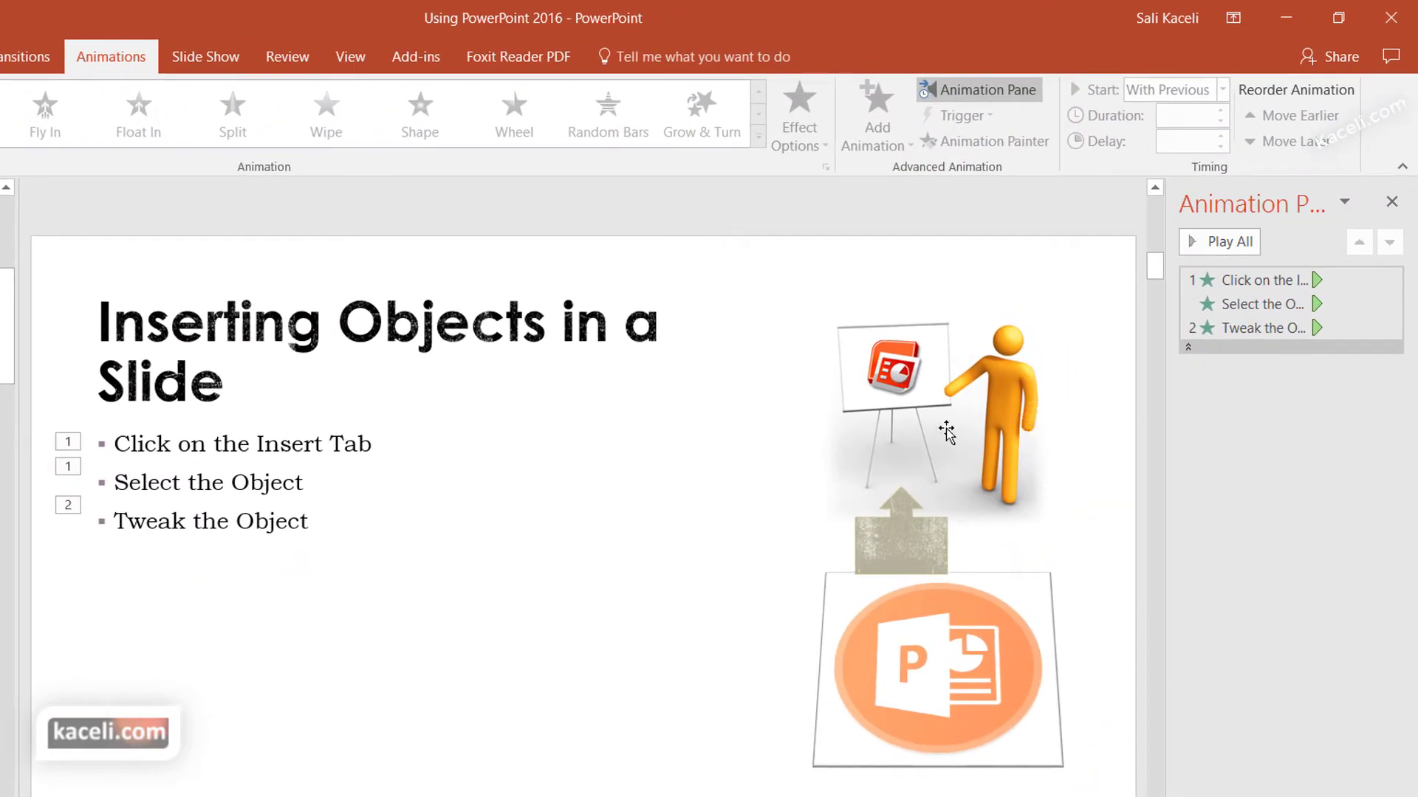
# - Add an Appear entrance animation to the PowerPoint logo picture (Picture 3)
pyautogui.click(967, 668)
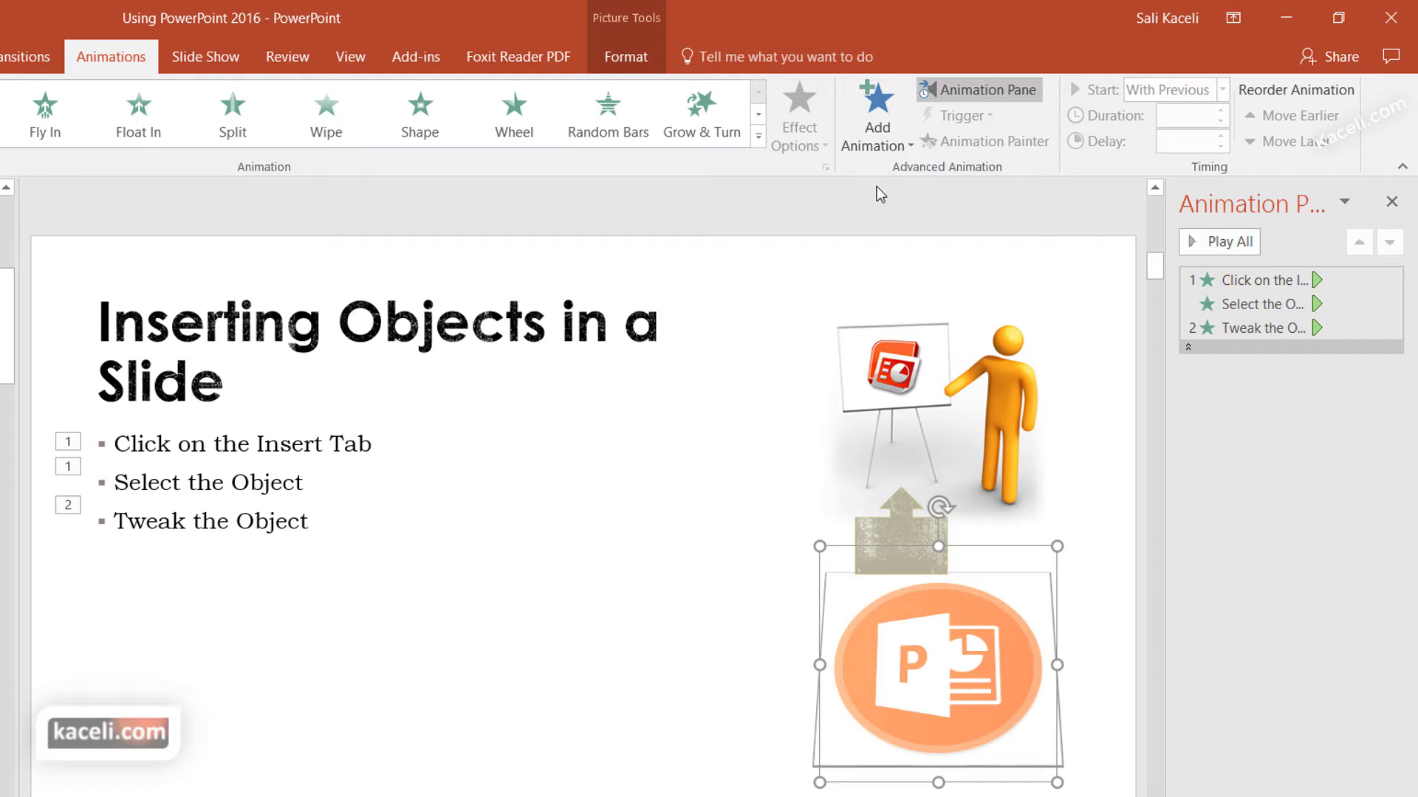
pyautogui.click(892, 148)
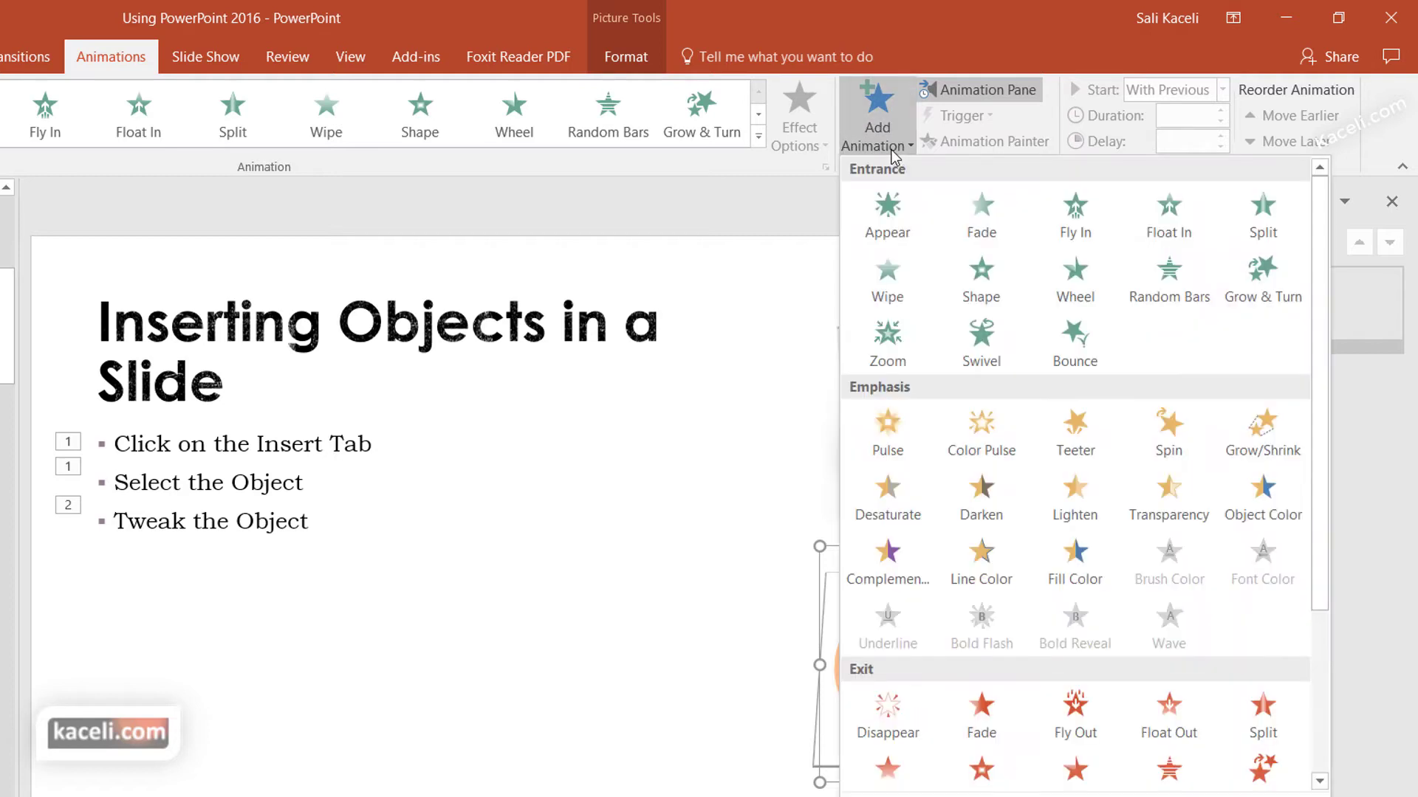
pyautogui.click(888, 222)
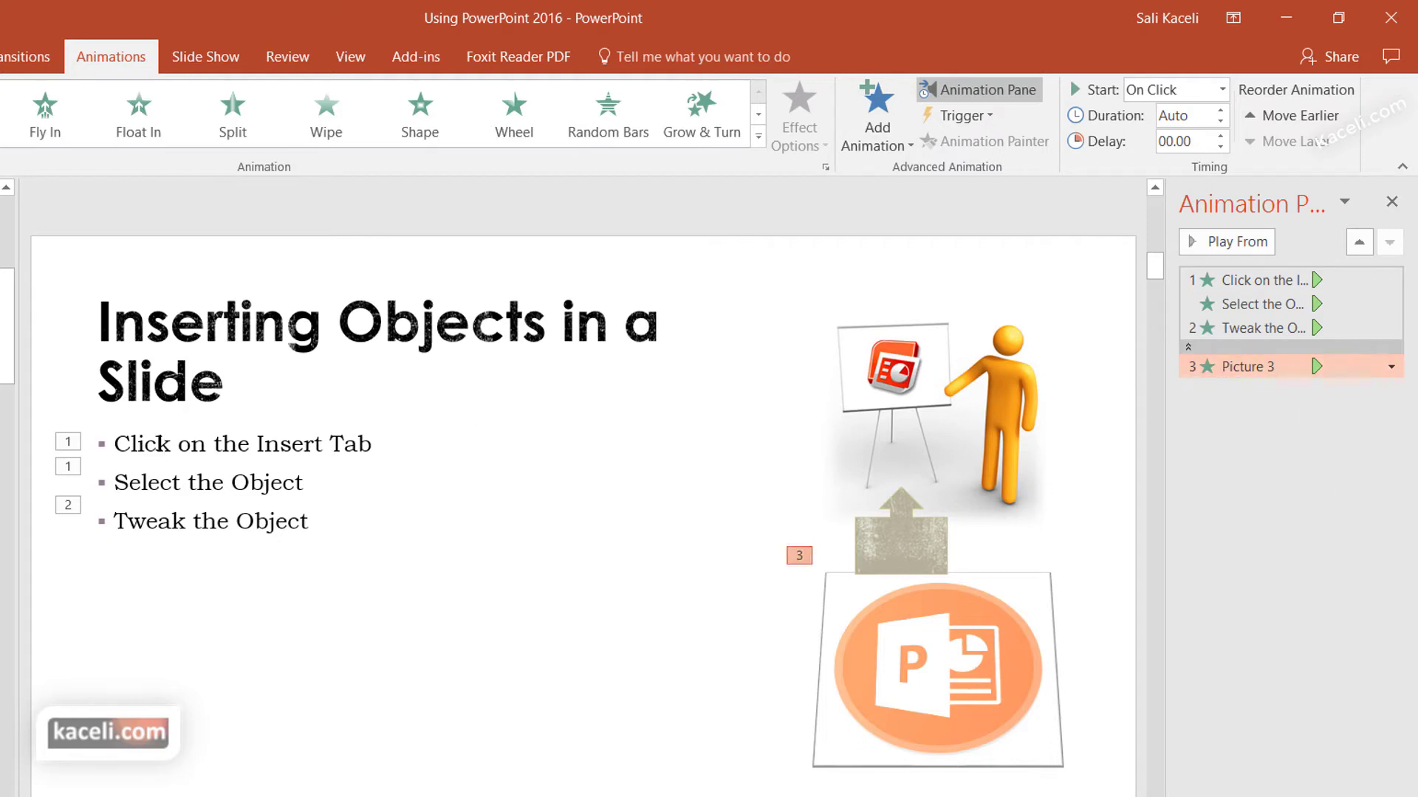
# - Move Picture 3's animation above Tweak the Object and set it to Start With Previous
pyautogui.click(68, 442)
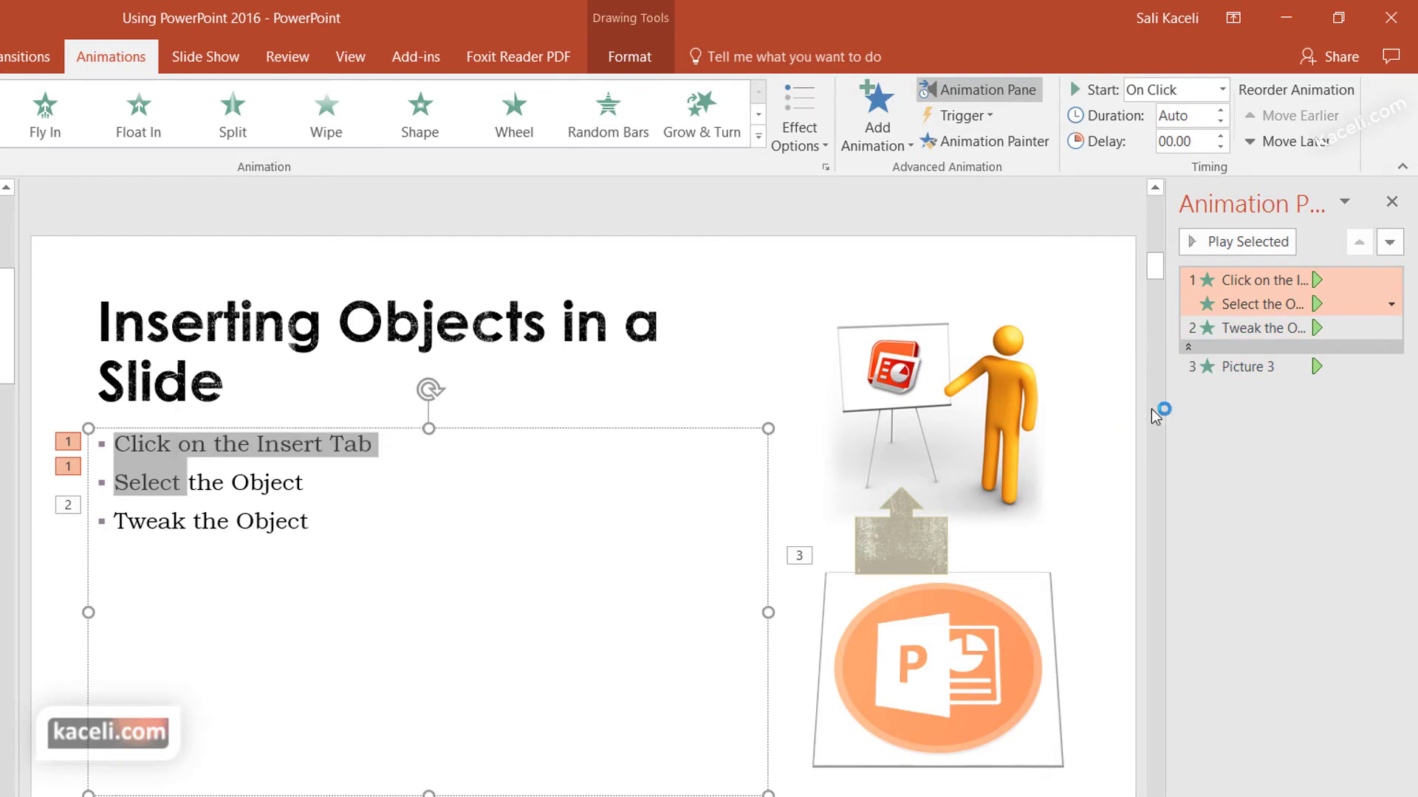
pyautogui.click(1275, 424)
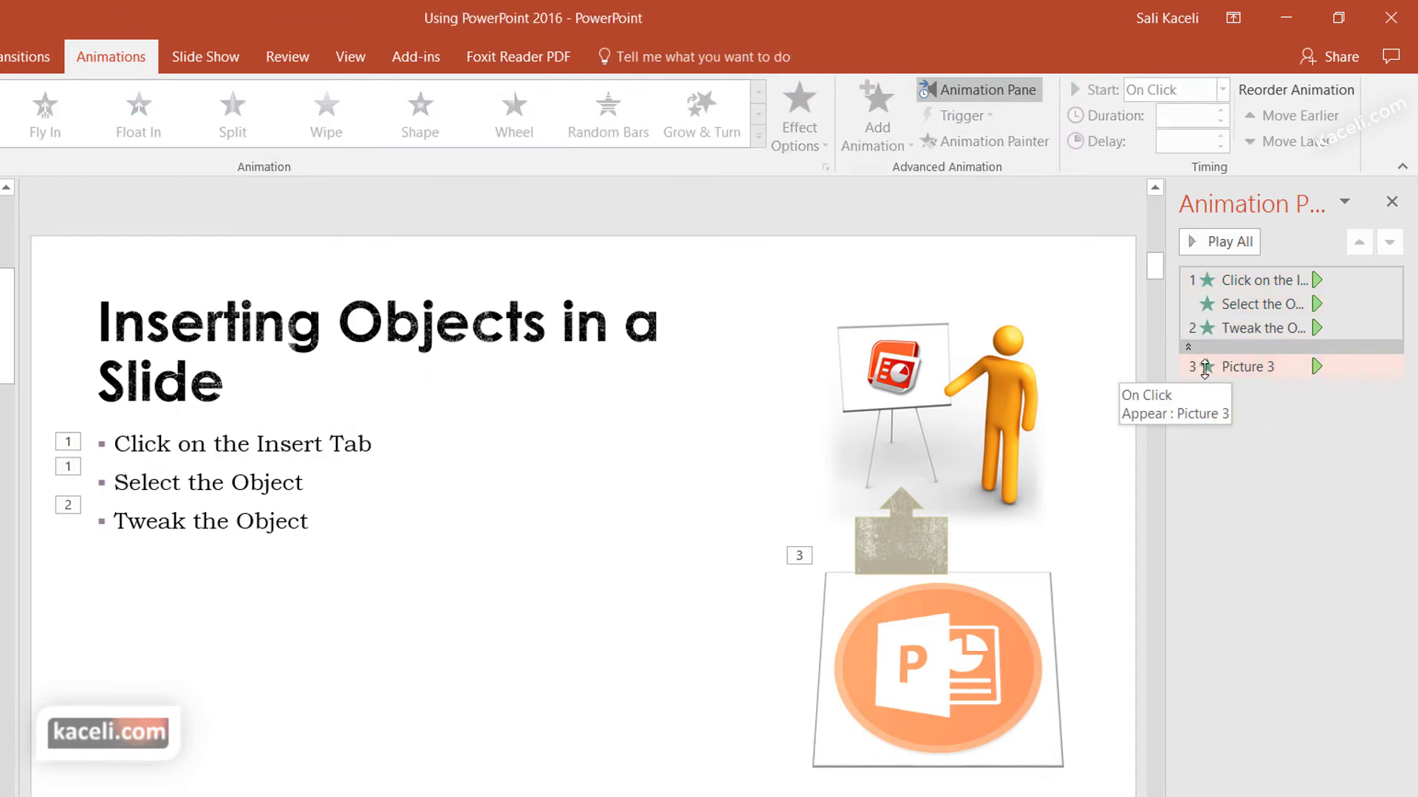
pyautogui.click(1226, 368)
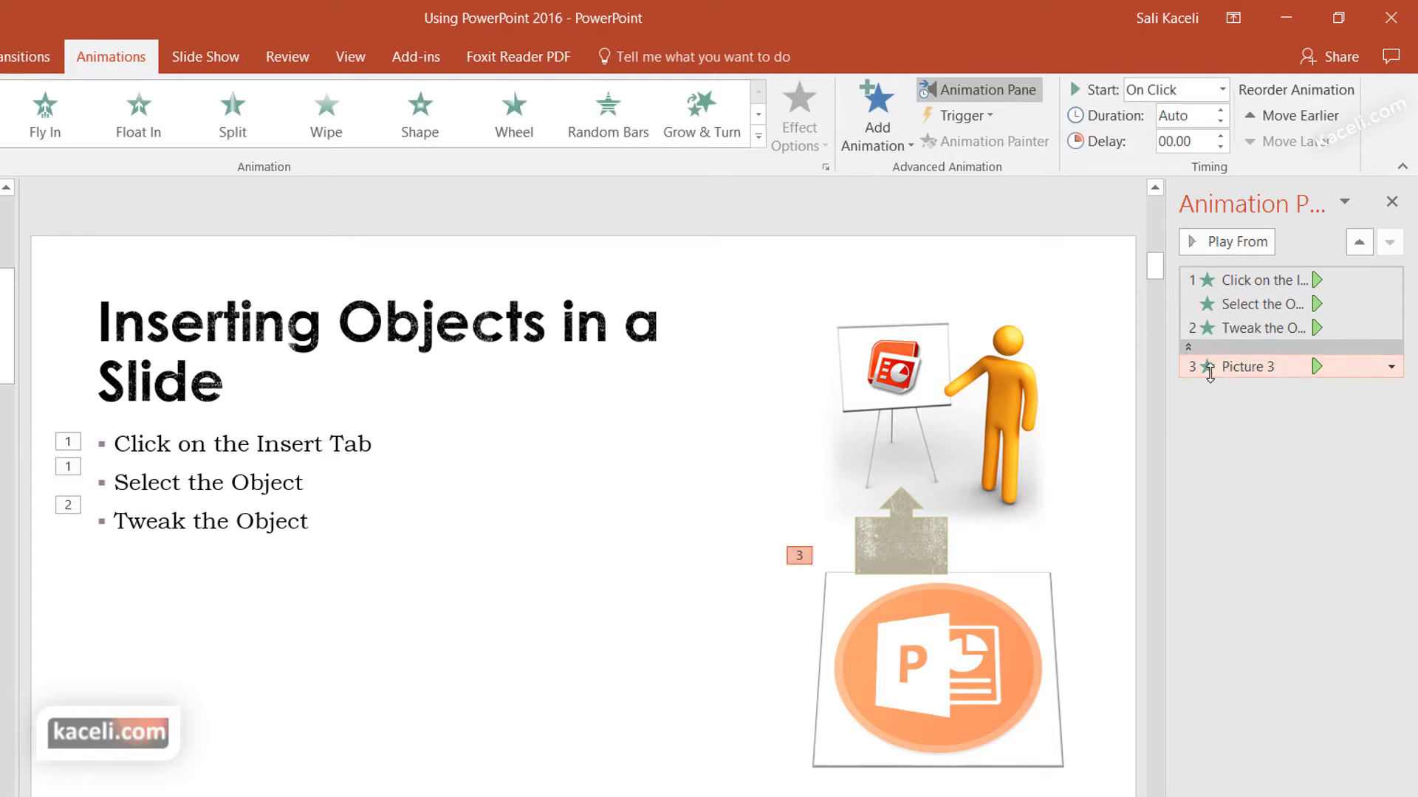
pyautogui.moveTo(1208, 372); pyautogui.dragTo(1221, 328)
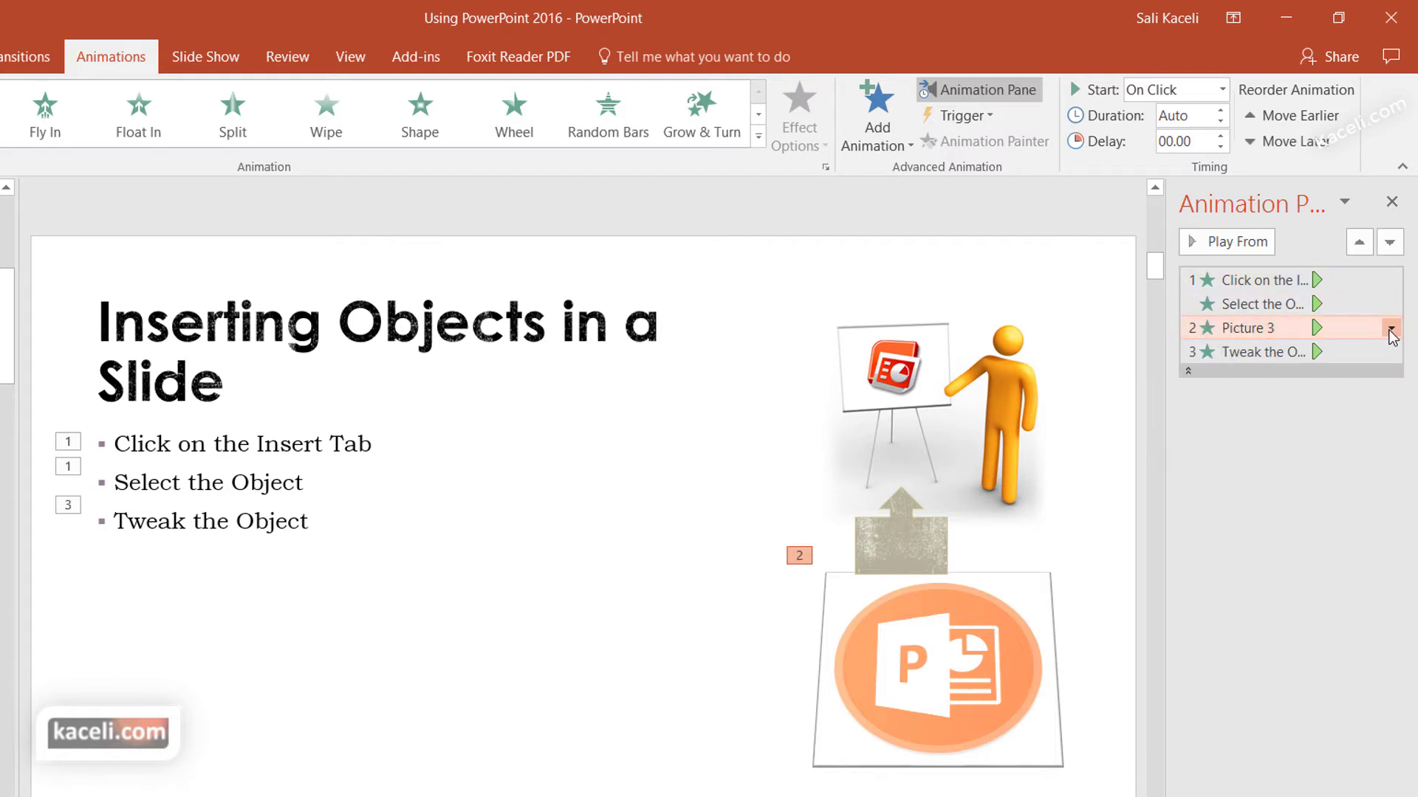
pyautogui.click(1391, 332)
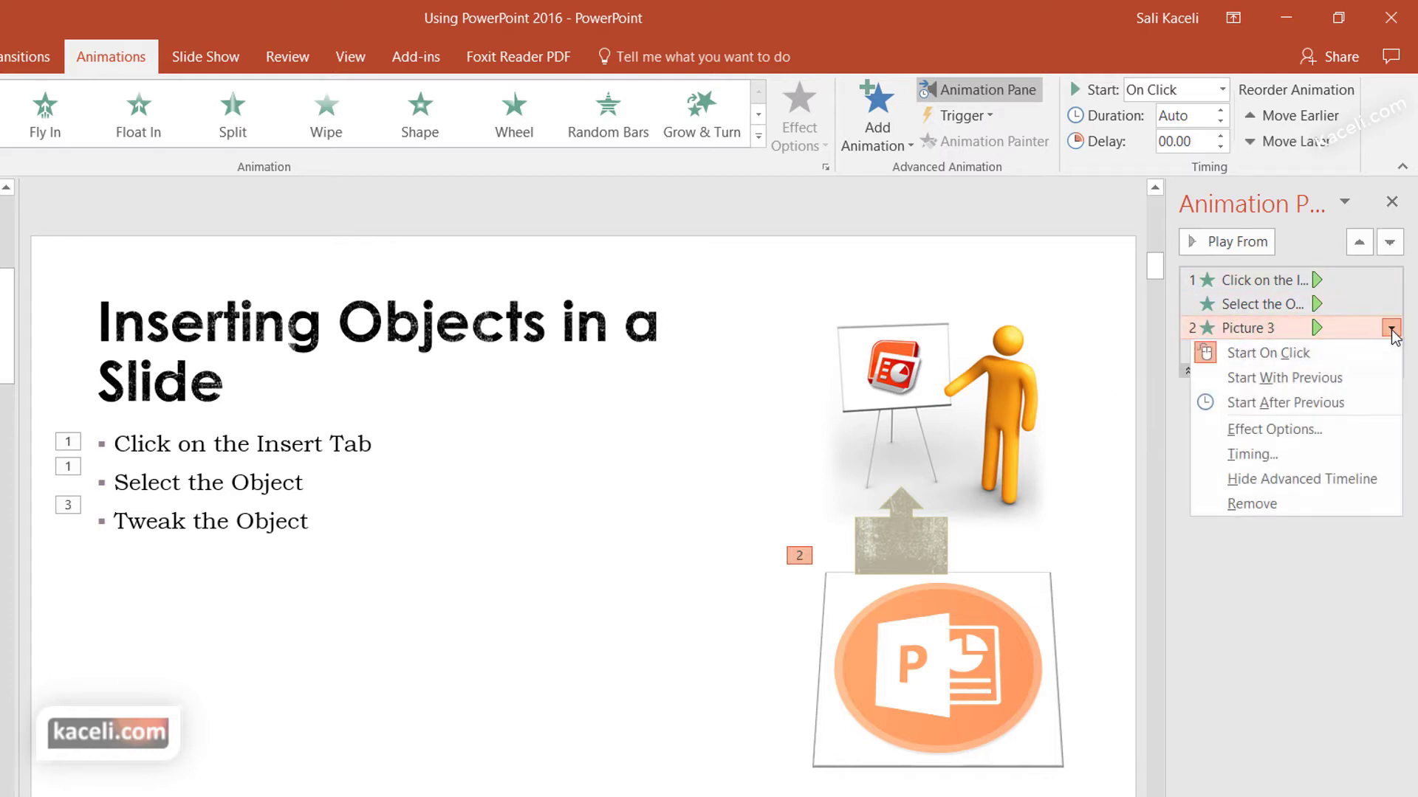
pyautogui.click(1271, 378)
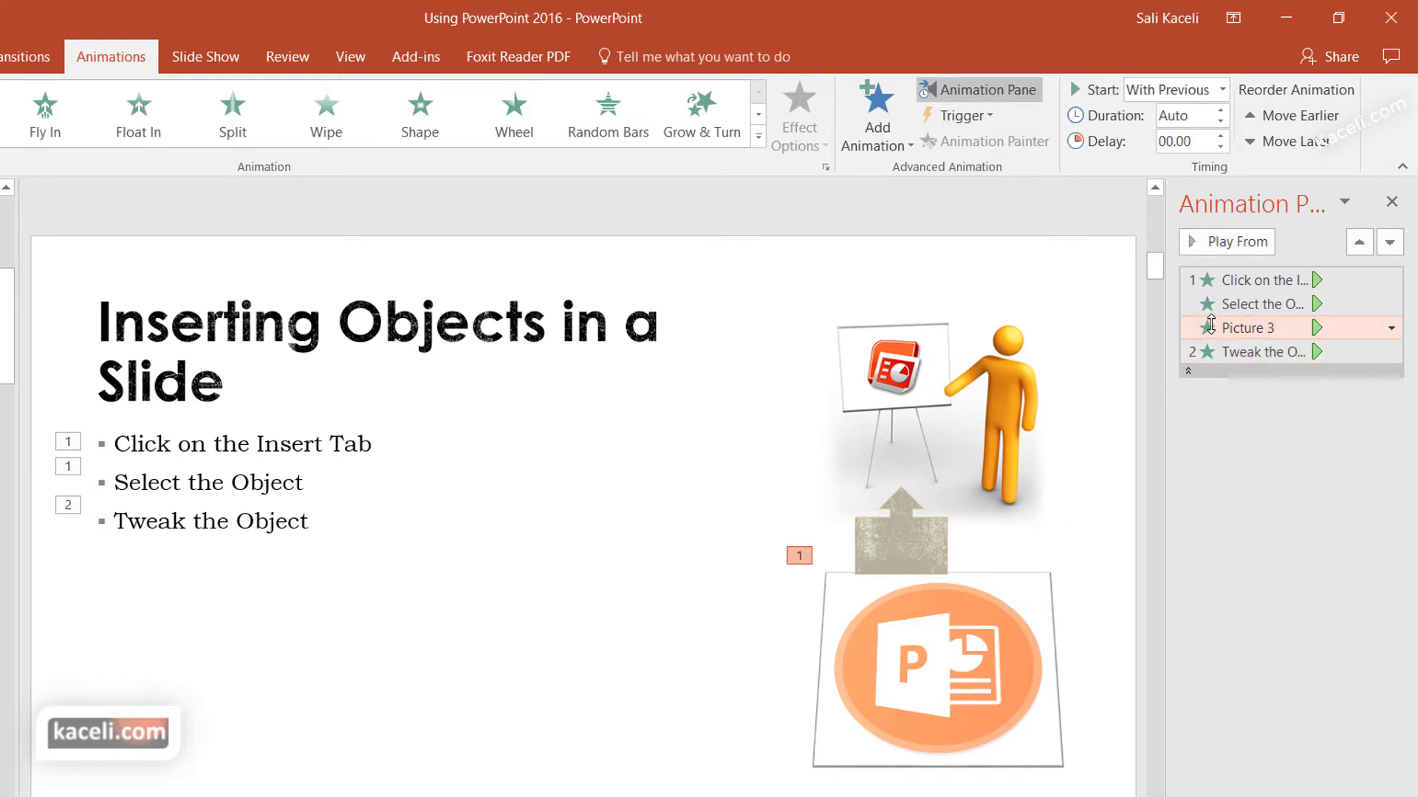
pyautogui.moveTo(1210, 323); pyautogui.dragTo(1217, 283)
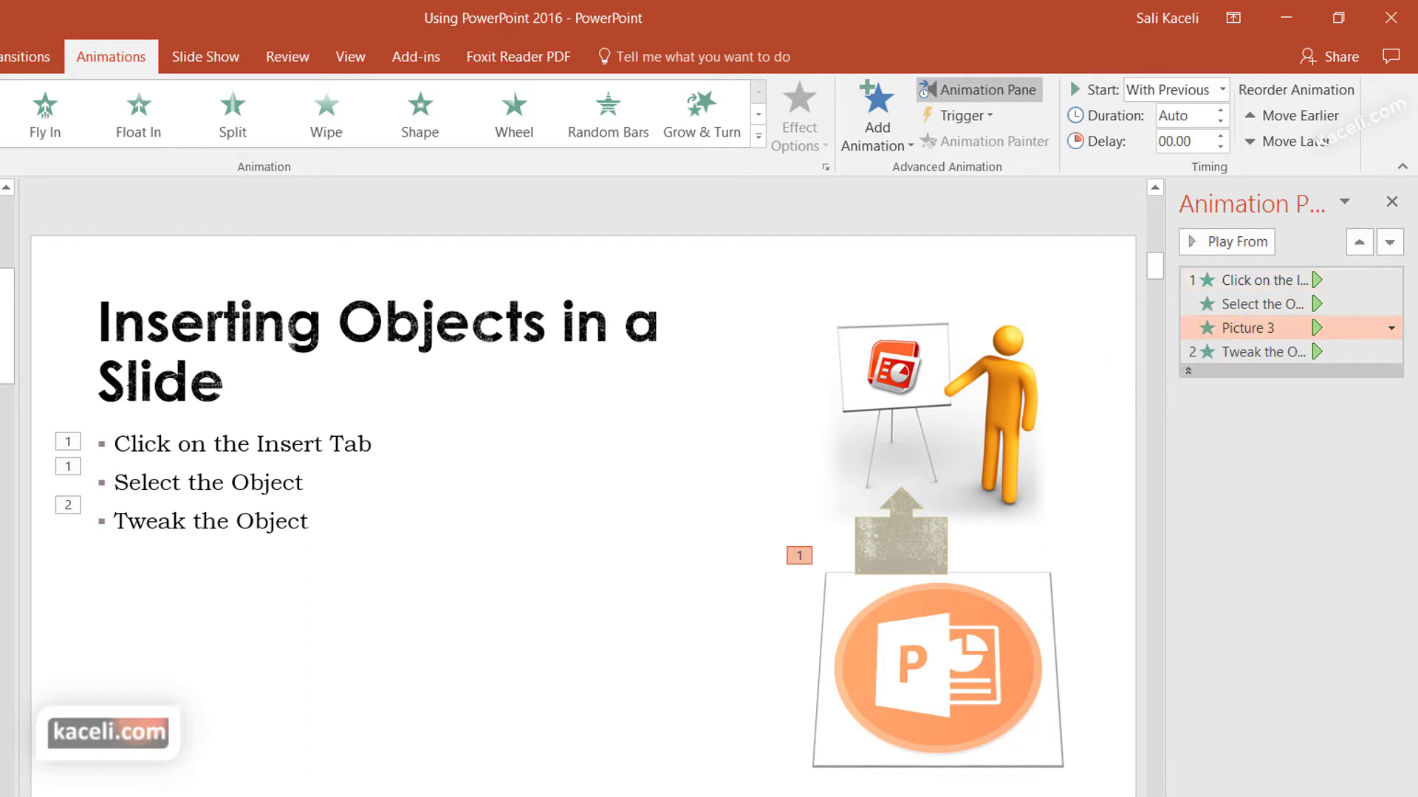
pyautogui.click(231, 482)
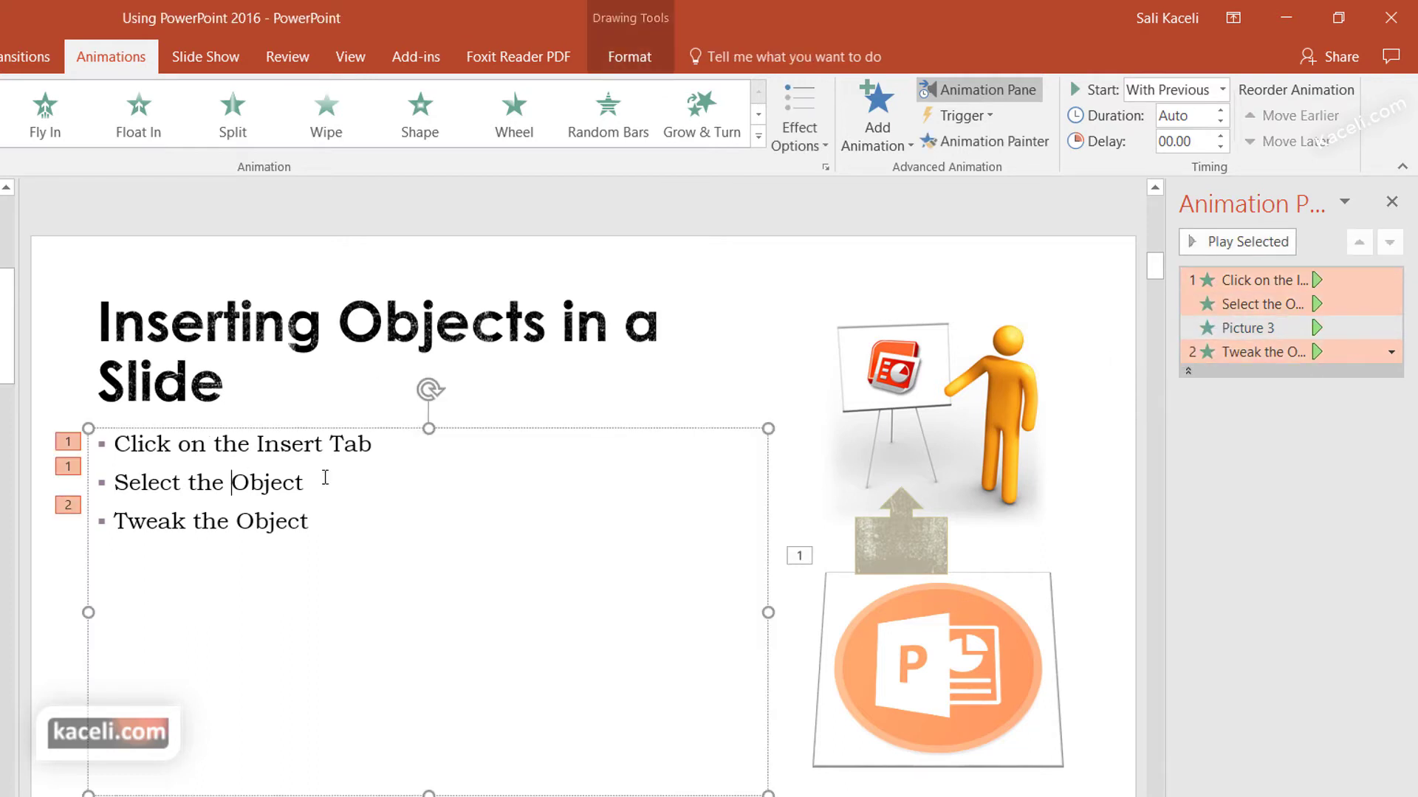
# - Give the presenter-at-easel picture a Zoom entrance animation
pyautogui.click(968, 687)
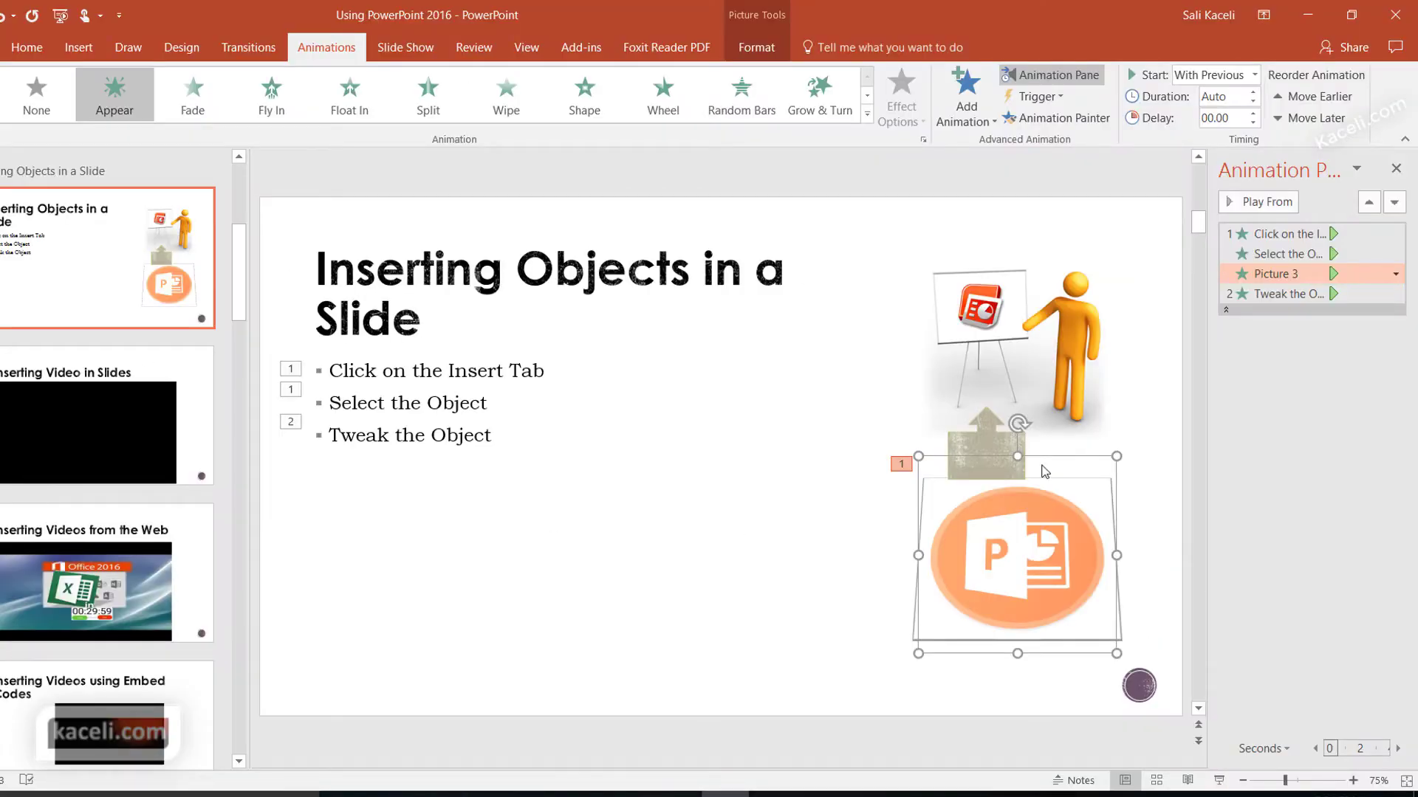
pyautogui.click(839, 487)
pyautogui.click(997, 447)
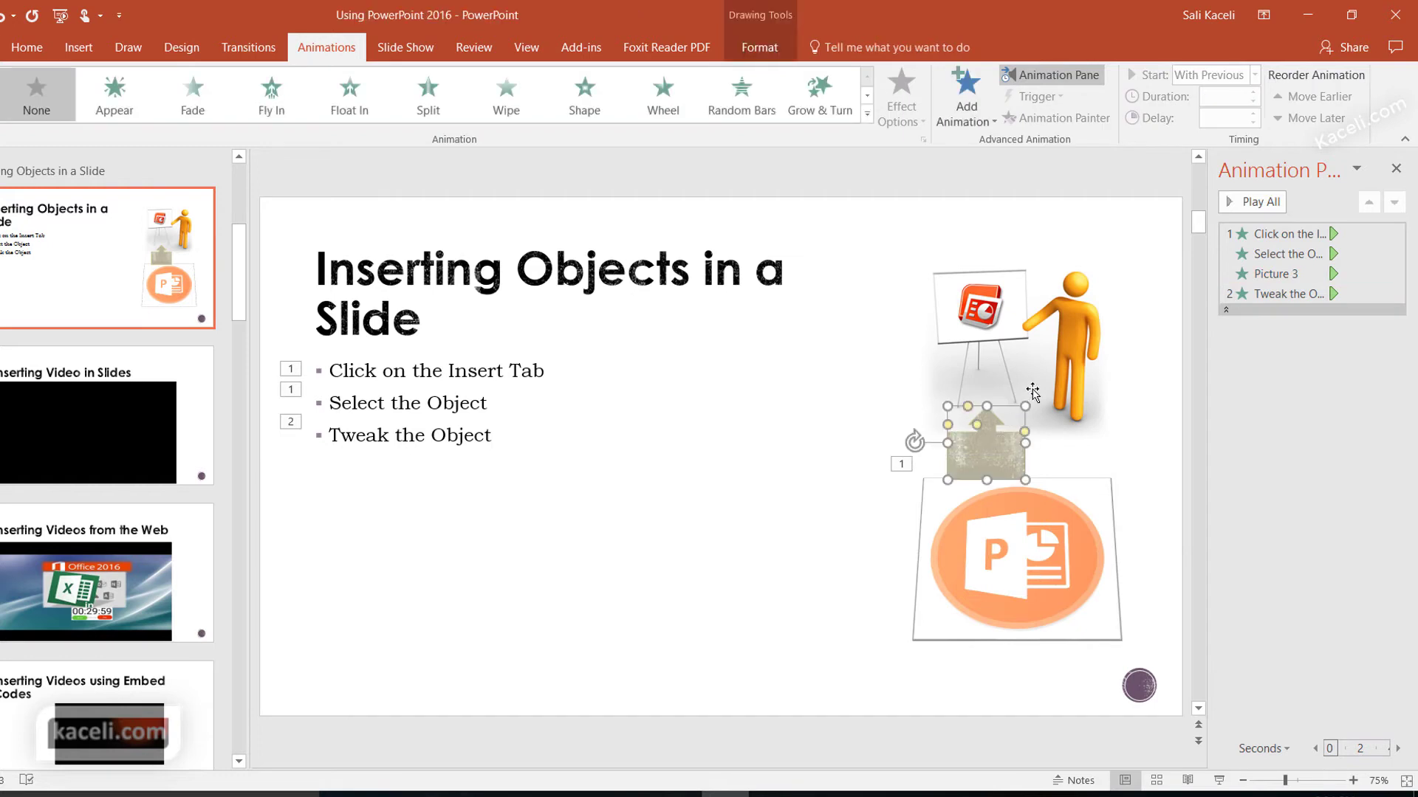
pyautogui.click(1075, 354)
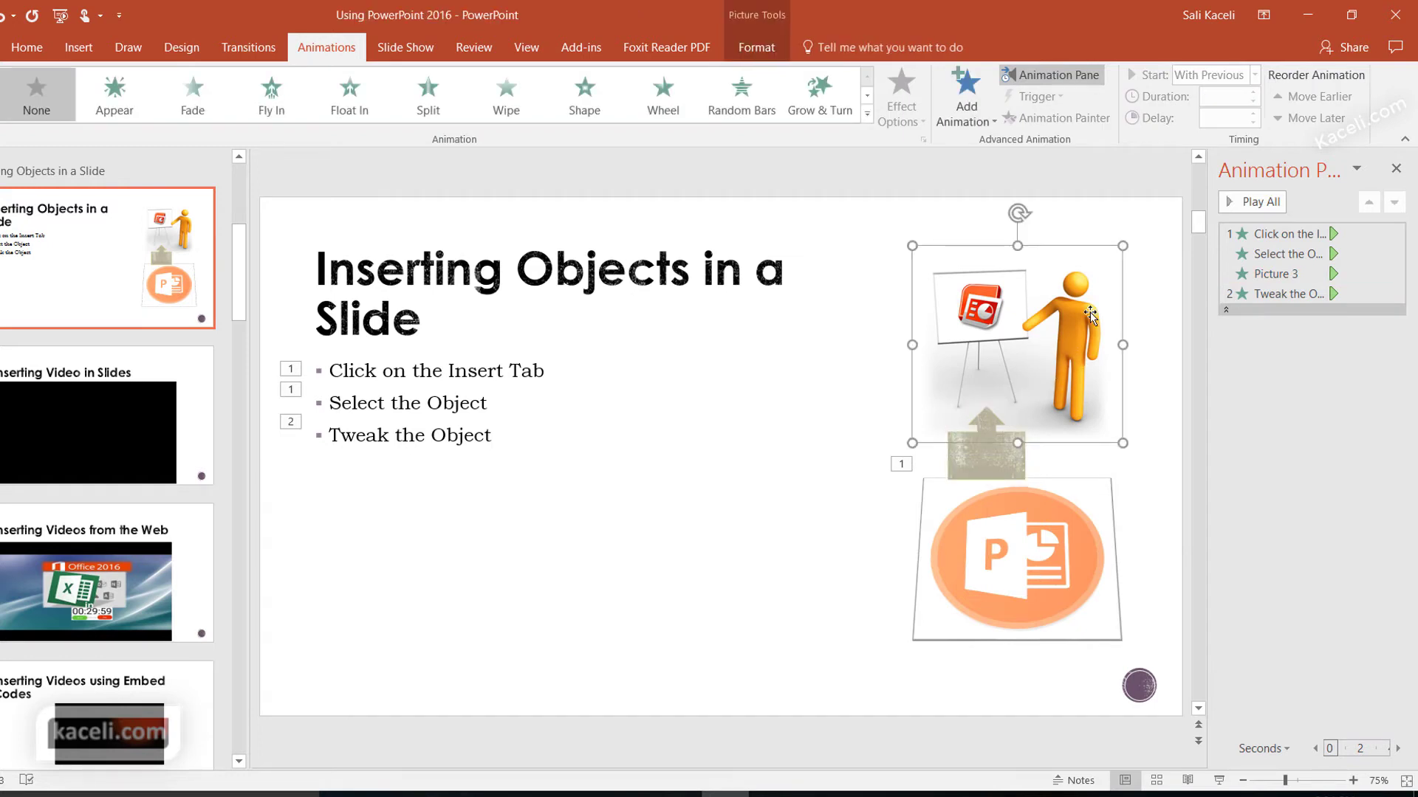
pyautogui.click(973, 111)
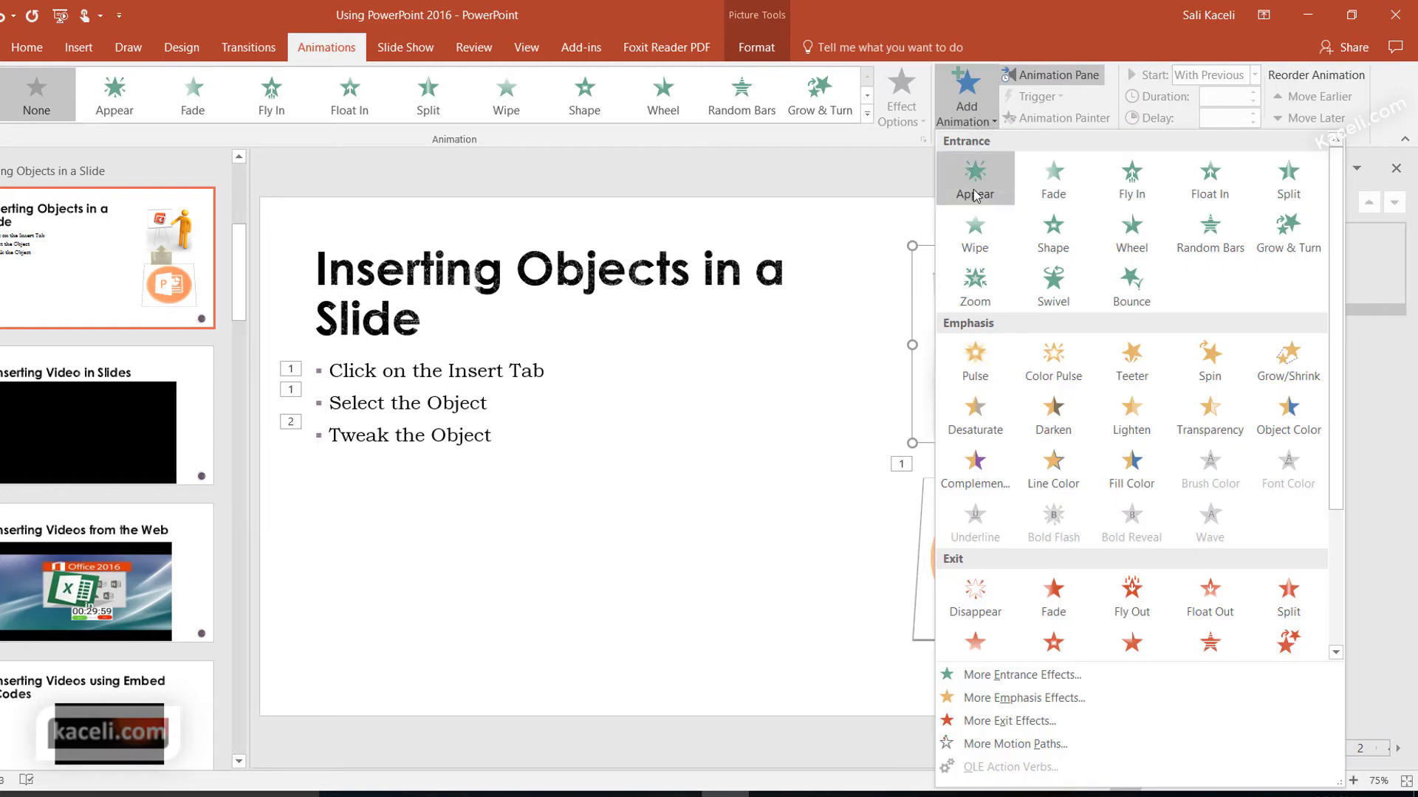
pyautogui.click(974, 284)
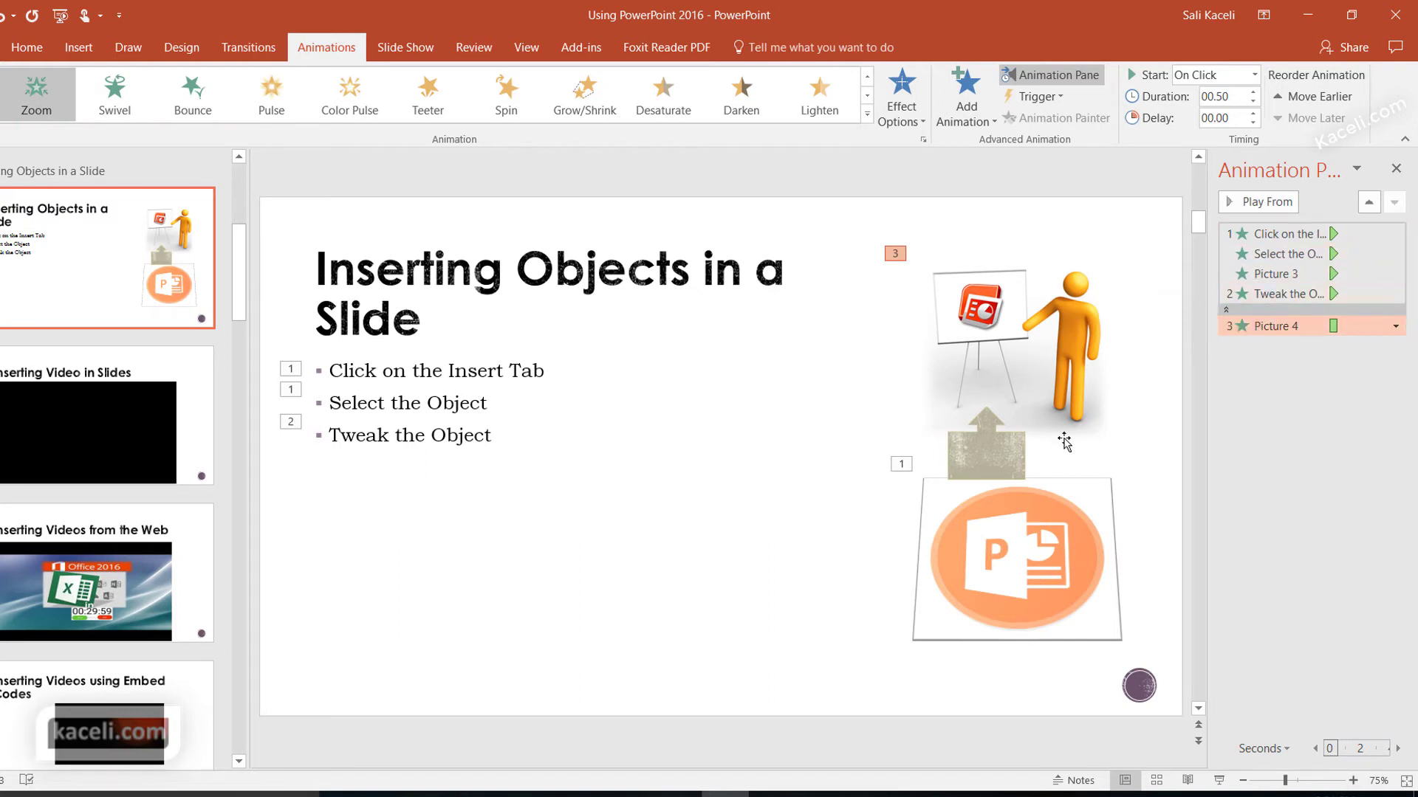
# - Add an Appear animation to the grey arrow shape as the next step
pyautogui.click(982, 447)
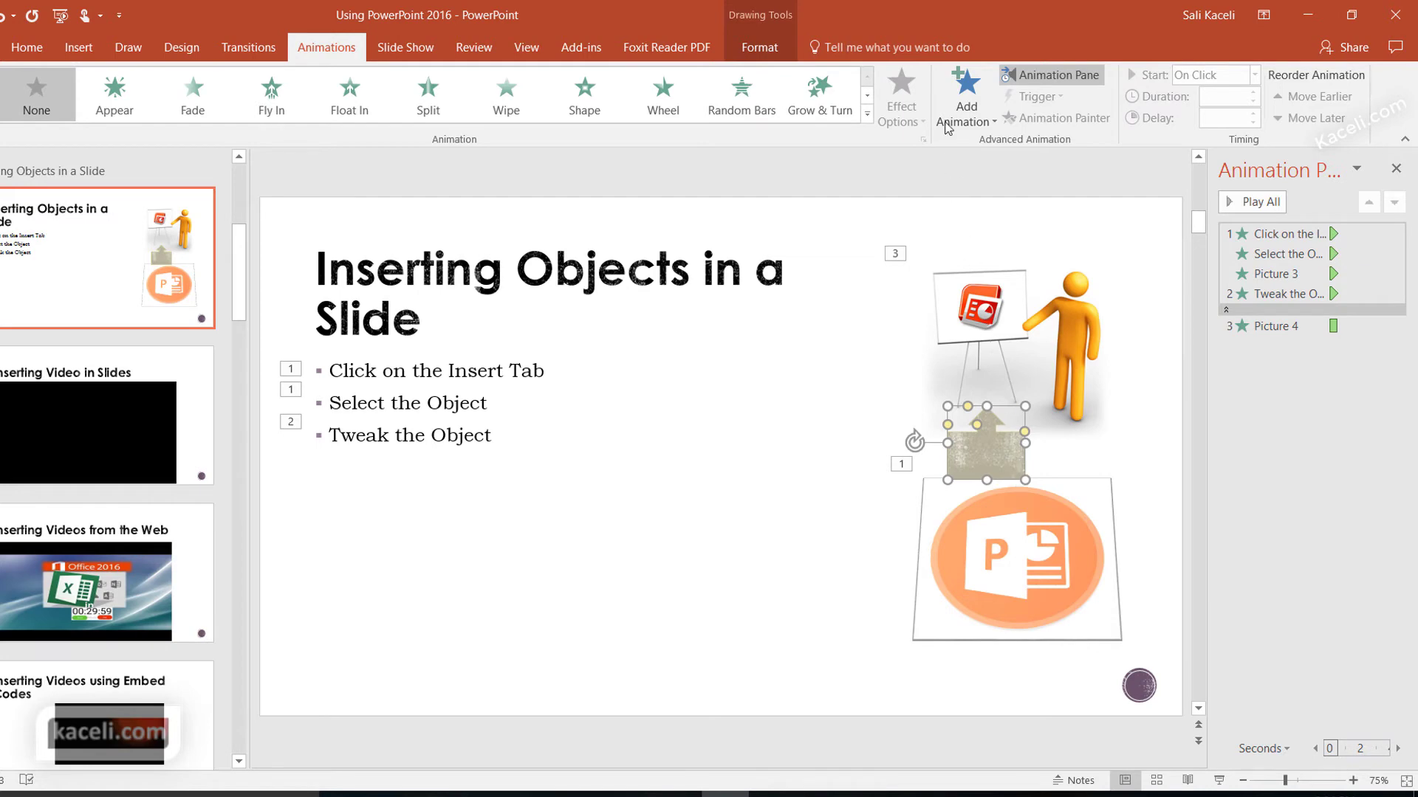
pyautogui.click(961, 100)
pyautogui.click(975, 181)
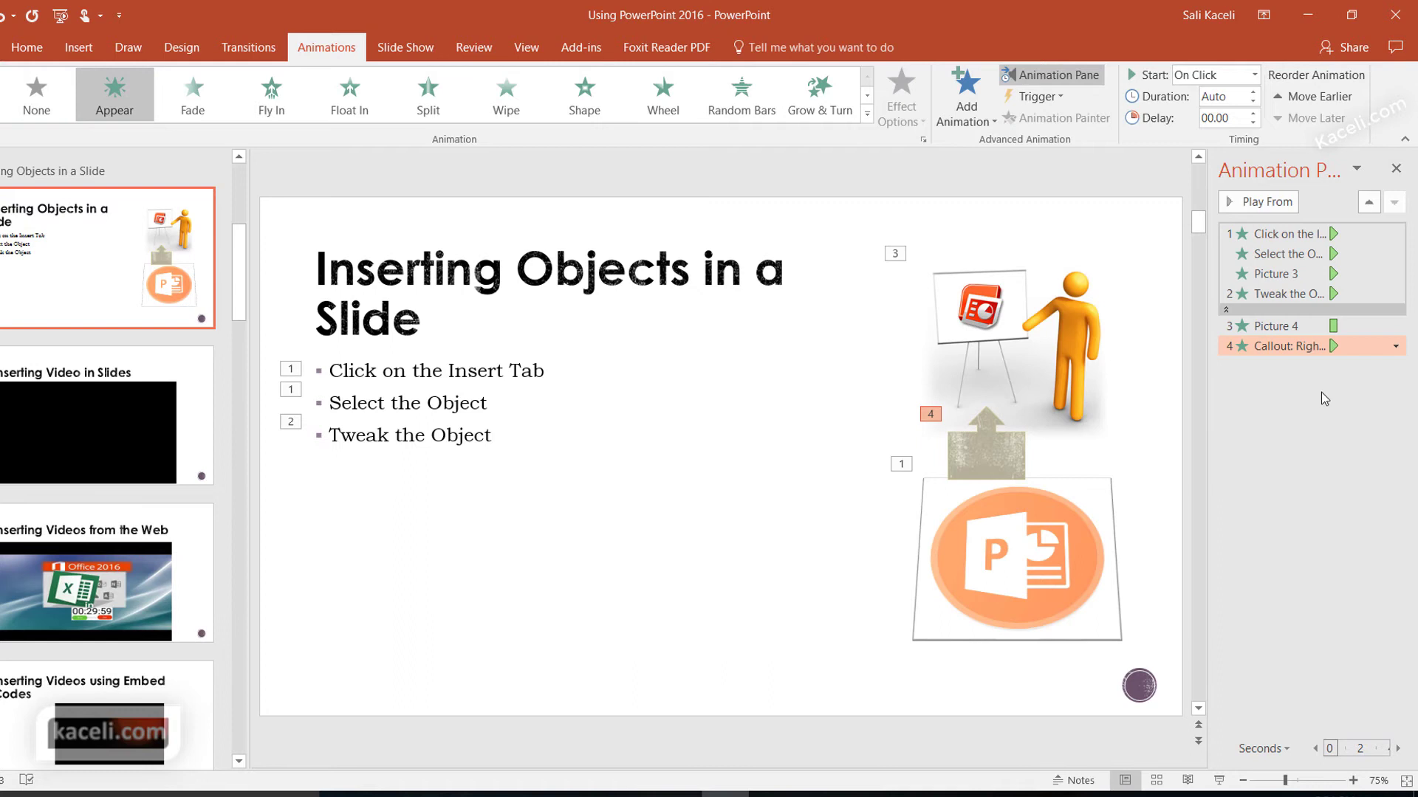
pyautogui.click(1395, 346)
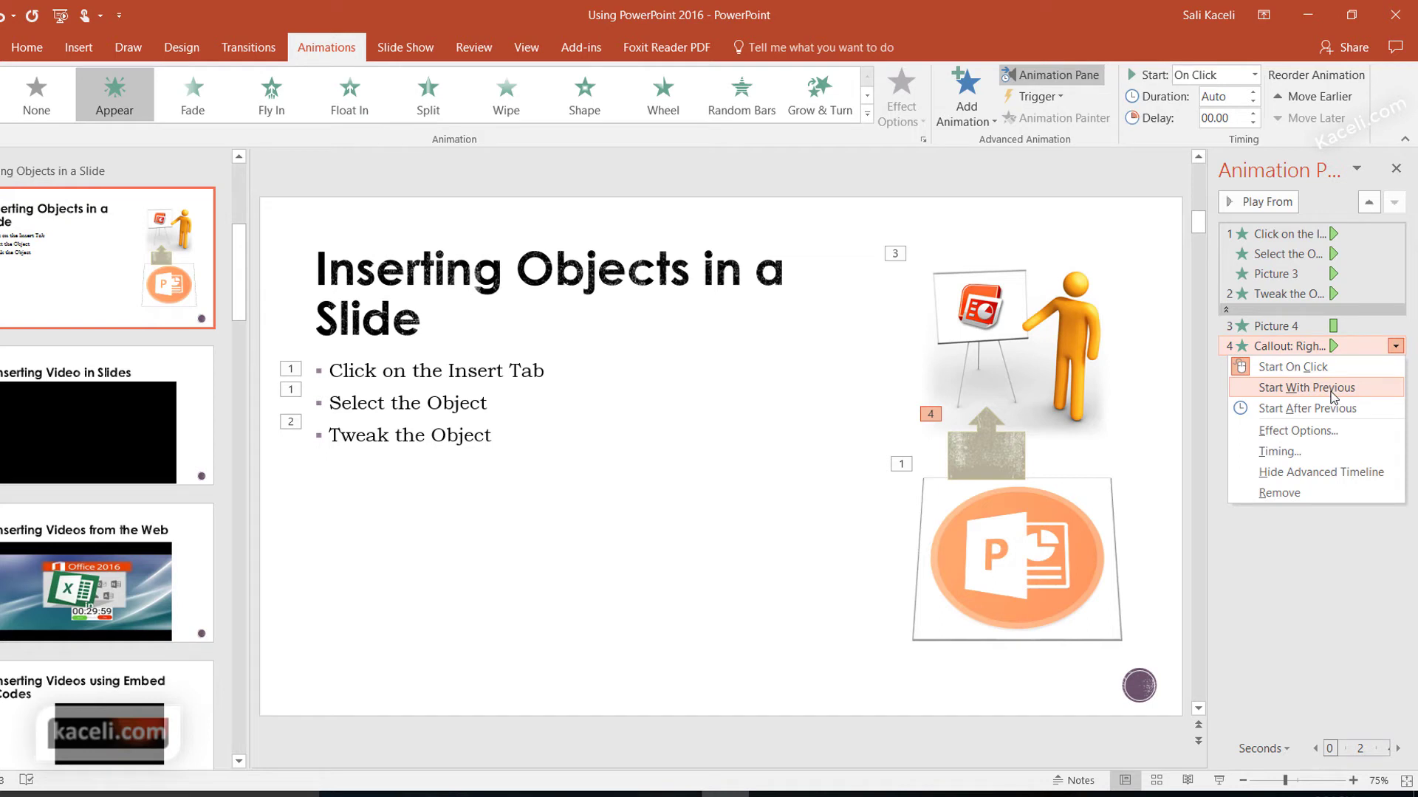
pyautogui.click(1273, 438)
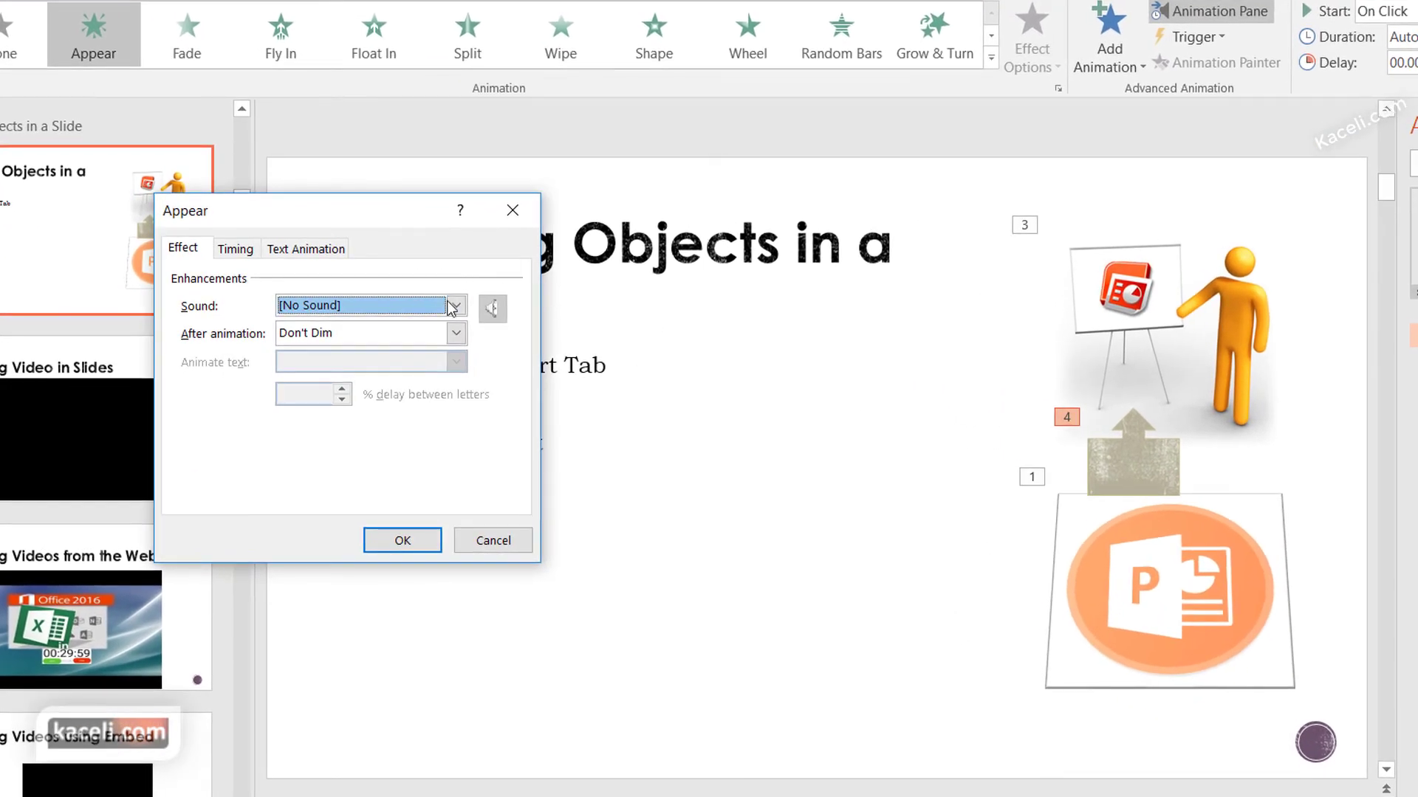
pyautogui.click(453, 306)
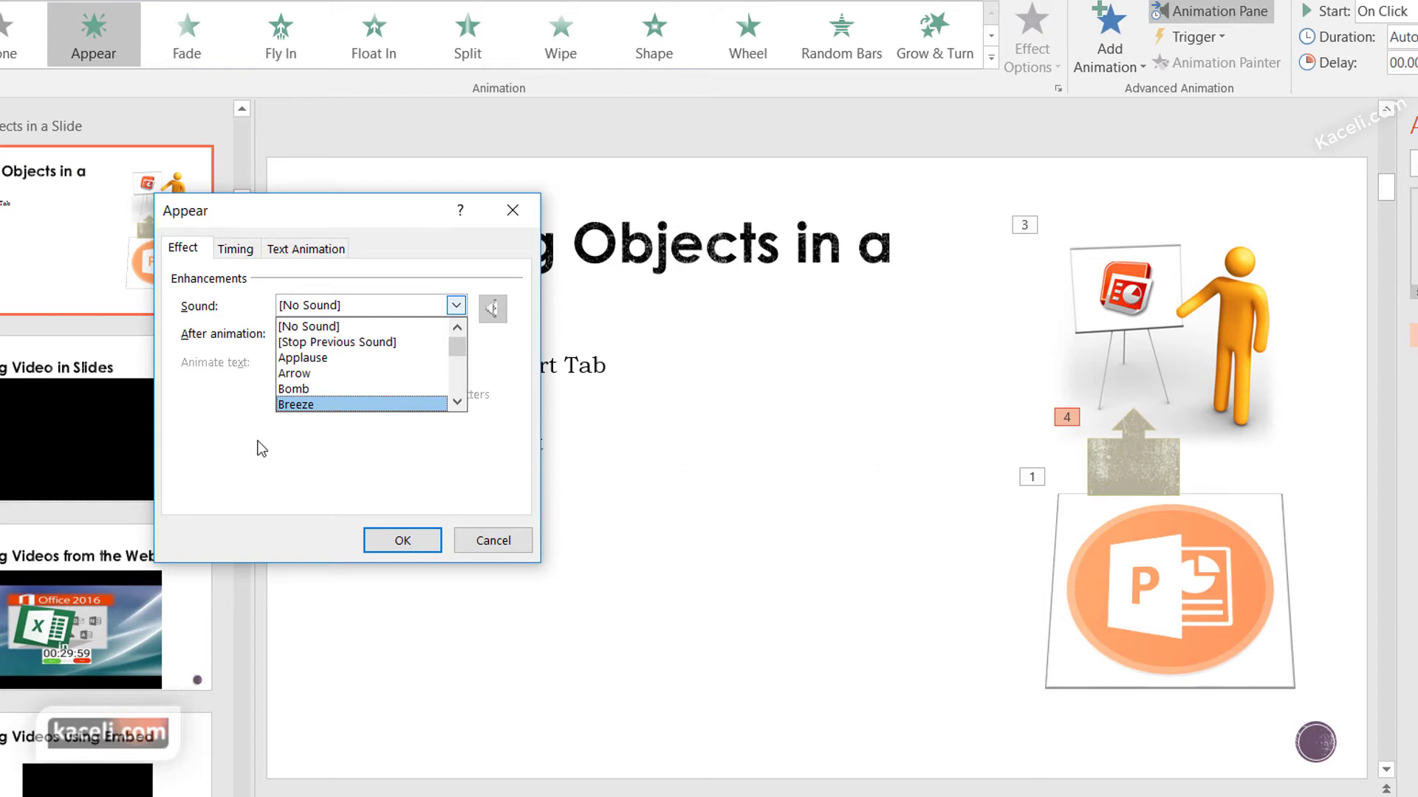
pyautogui.click(253, 469)
pyautogui.click(389, 331)
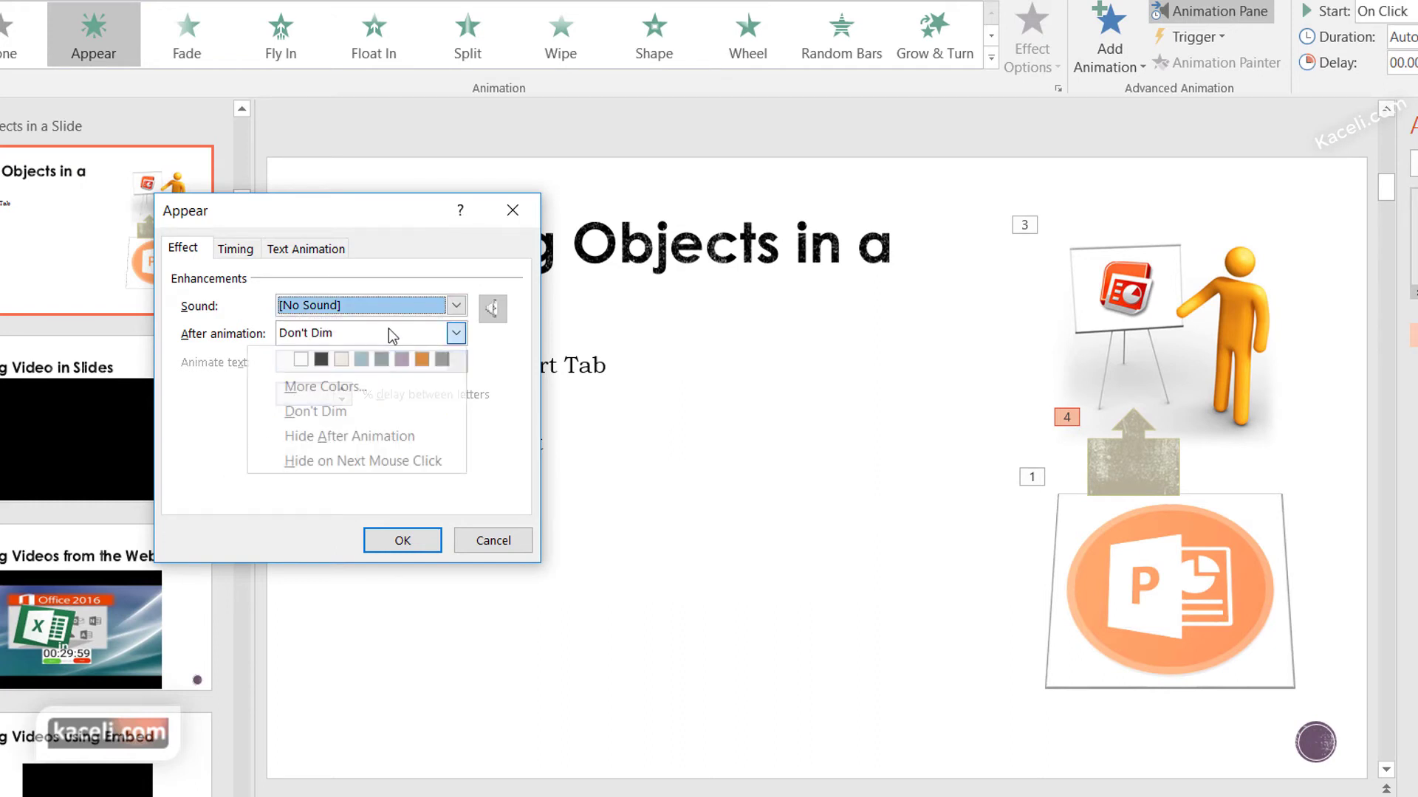
pyautogui.click(200, 488)
pyautogui.click(235, 249)
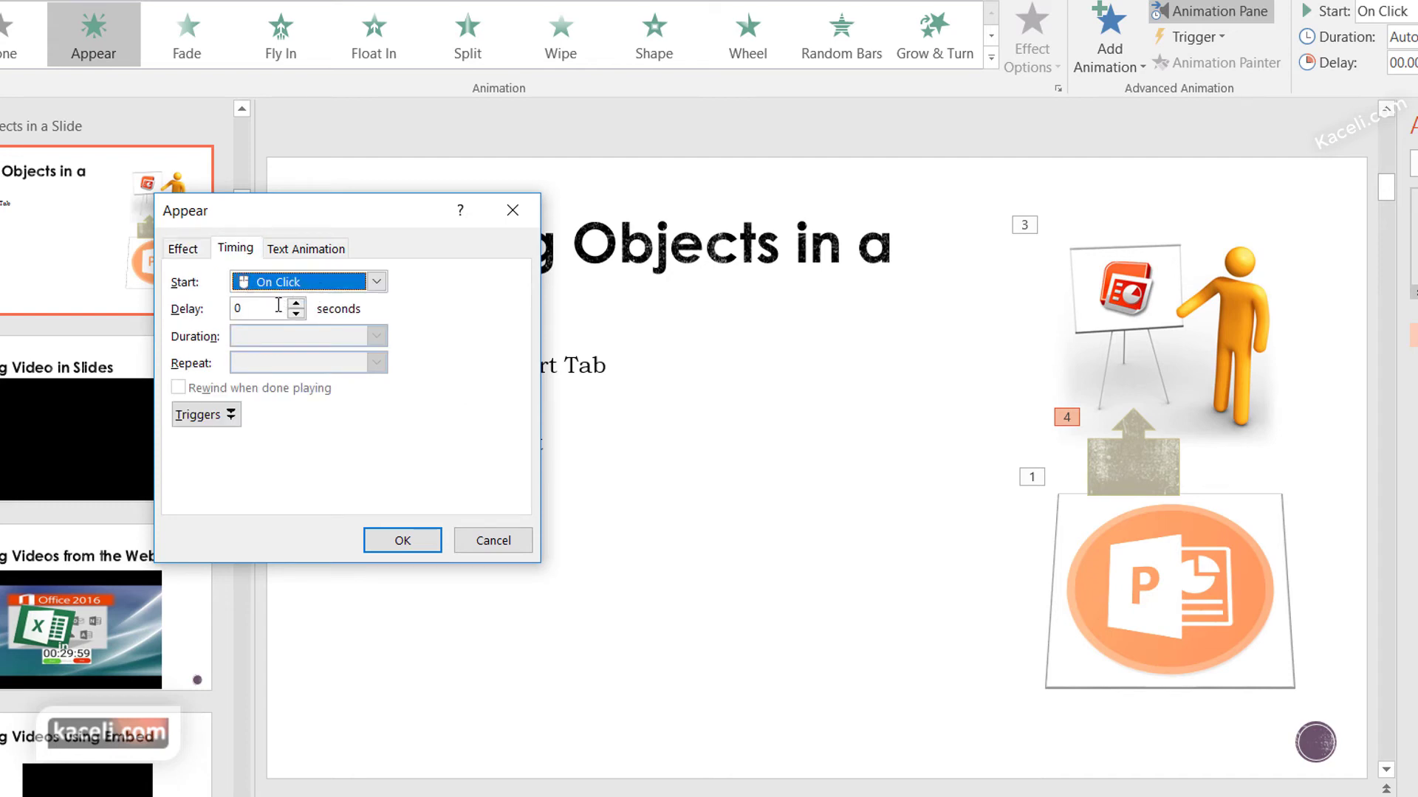
pyautogui.click(298, 249)
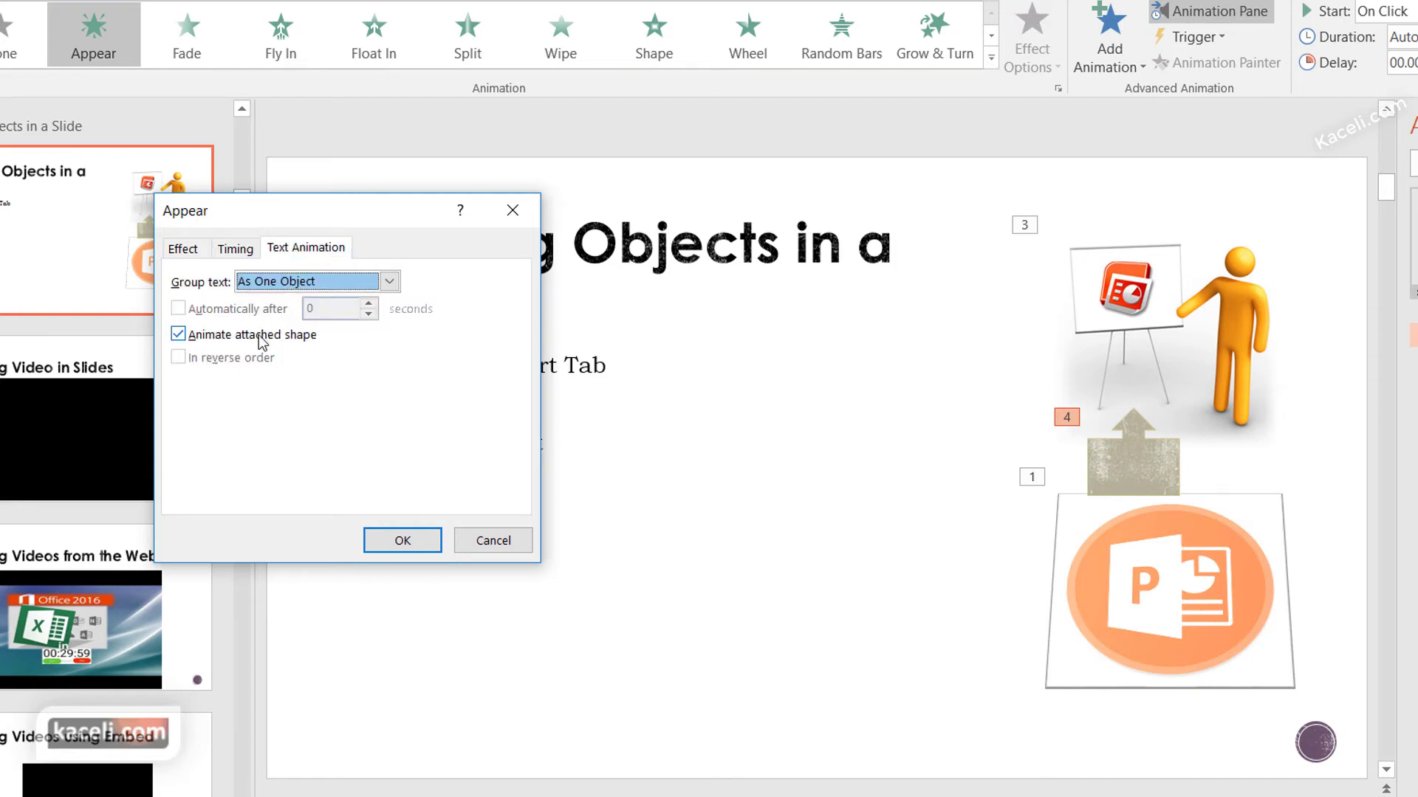
pyautogui.click(500, 552)
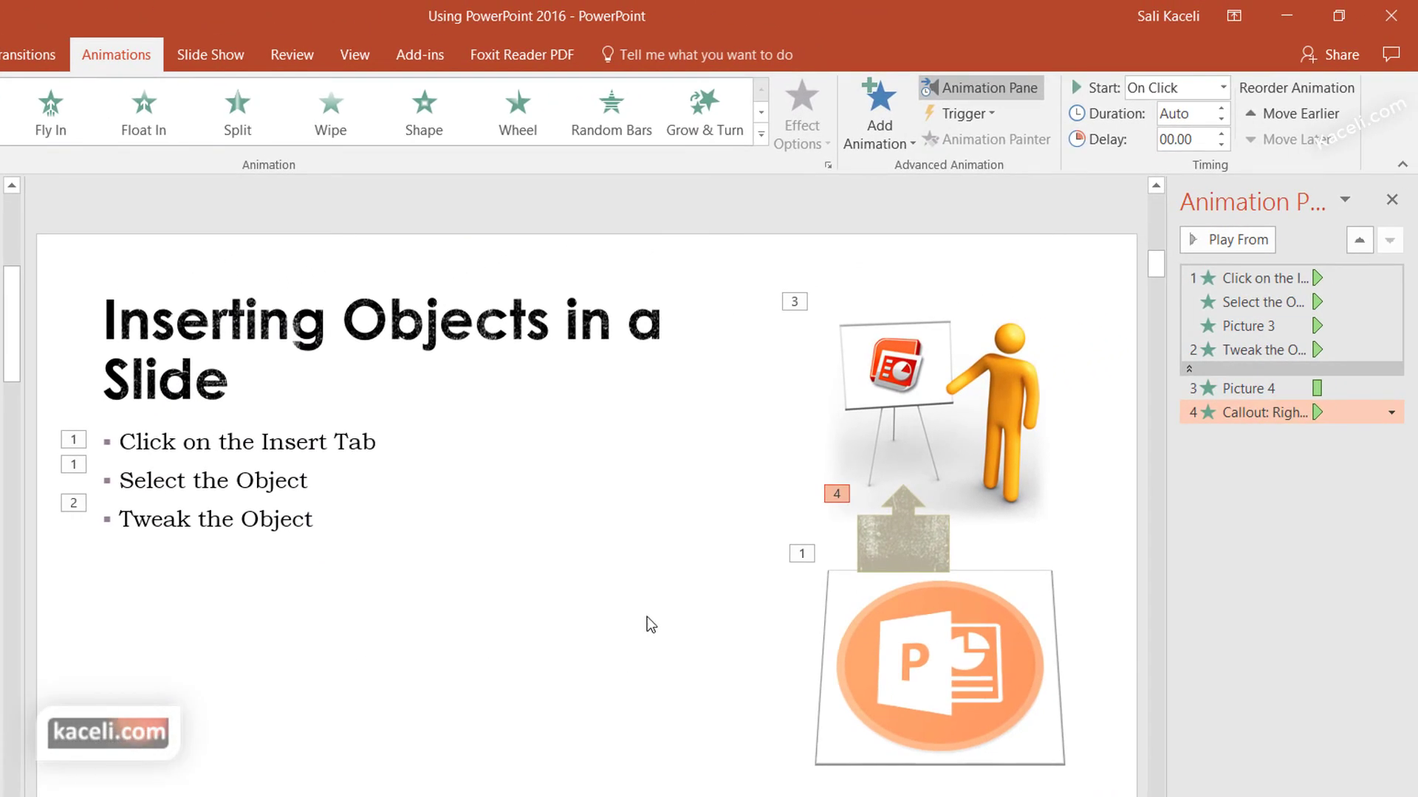
# - Set the arrow callout to Start With Previous, then check each bullet's and picture's animation number
pyautogui.click(1391, 413)
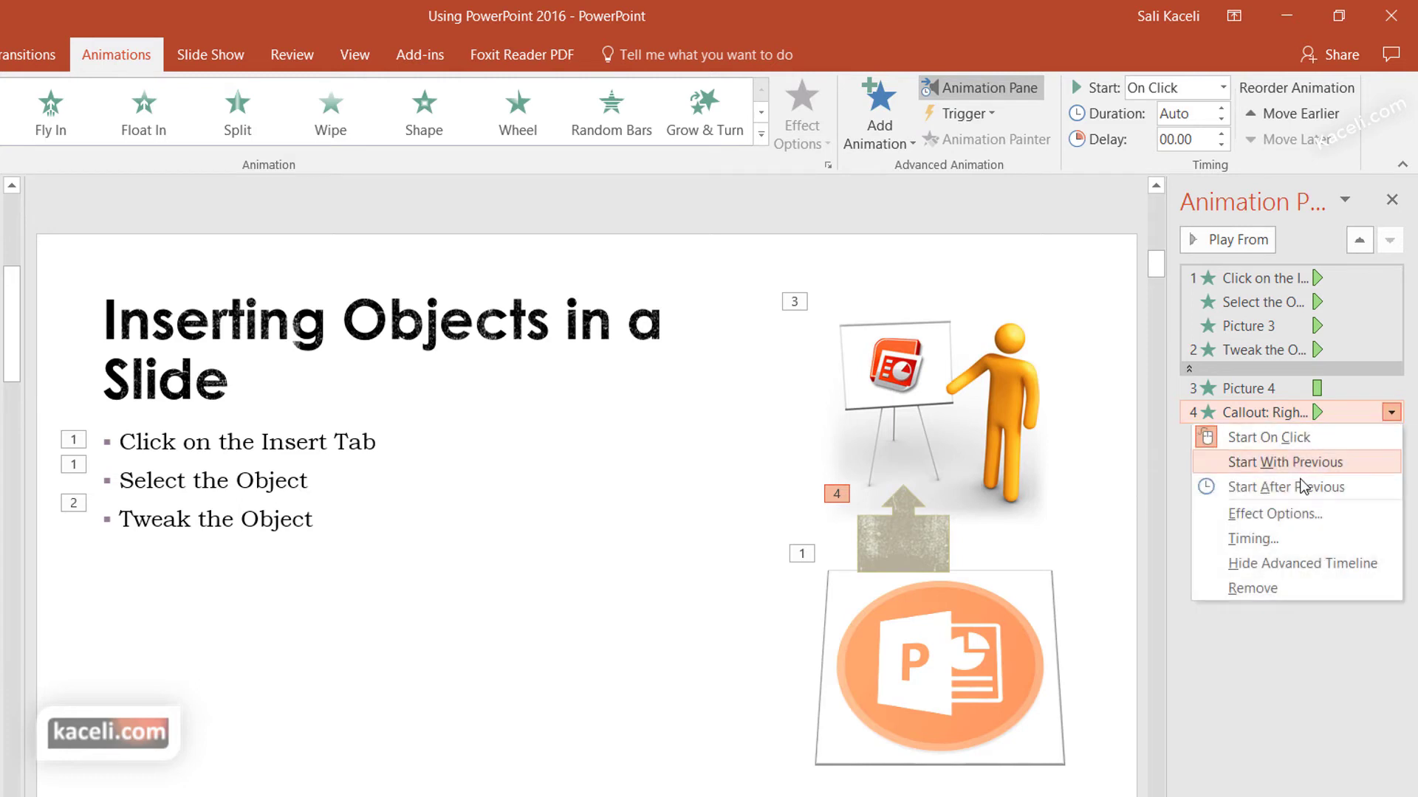
pyautogui.click(1281, 465)
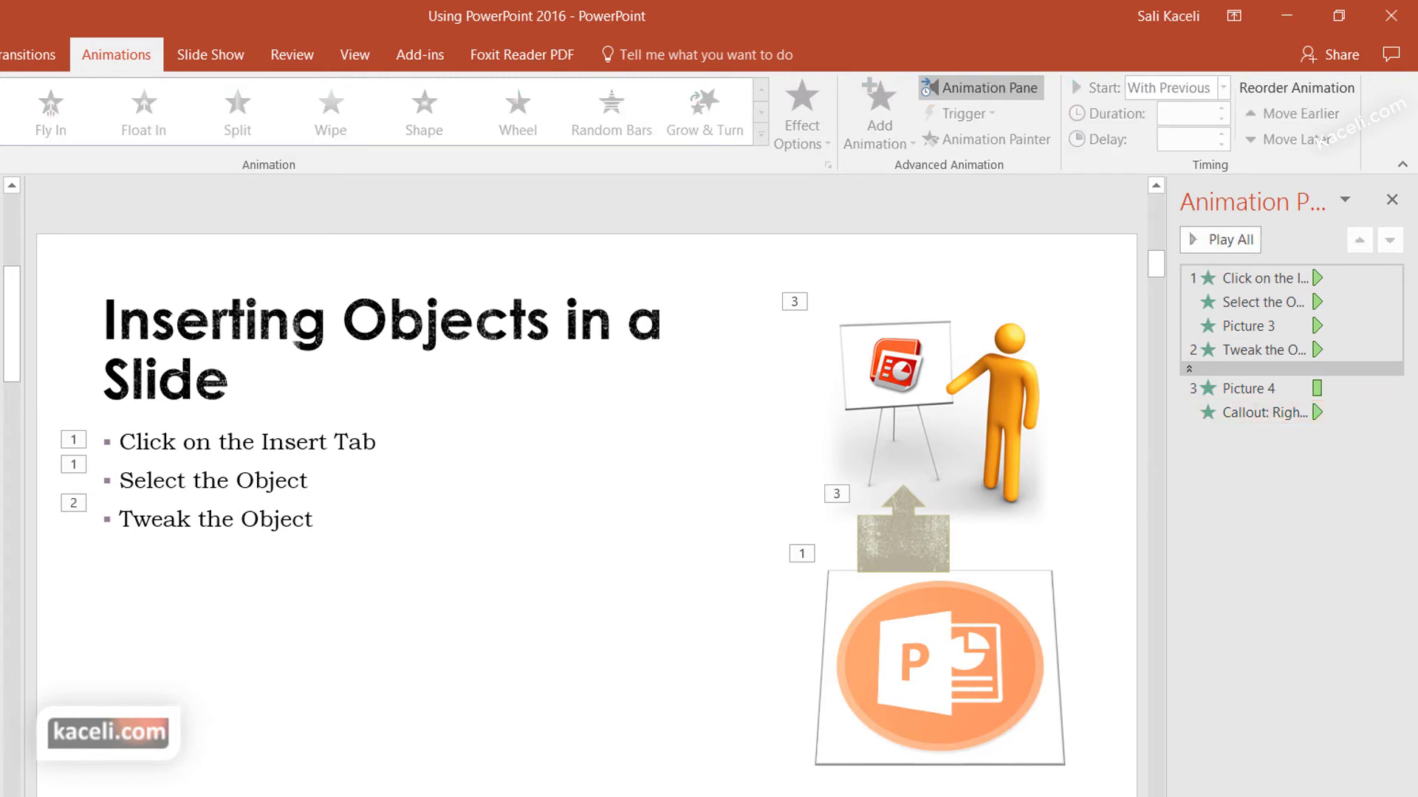
pyautogui.moveTo(170, 438); pyautogui.dragTo(172, 474)
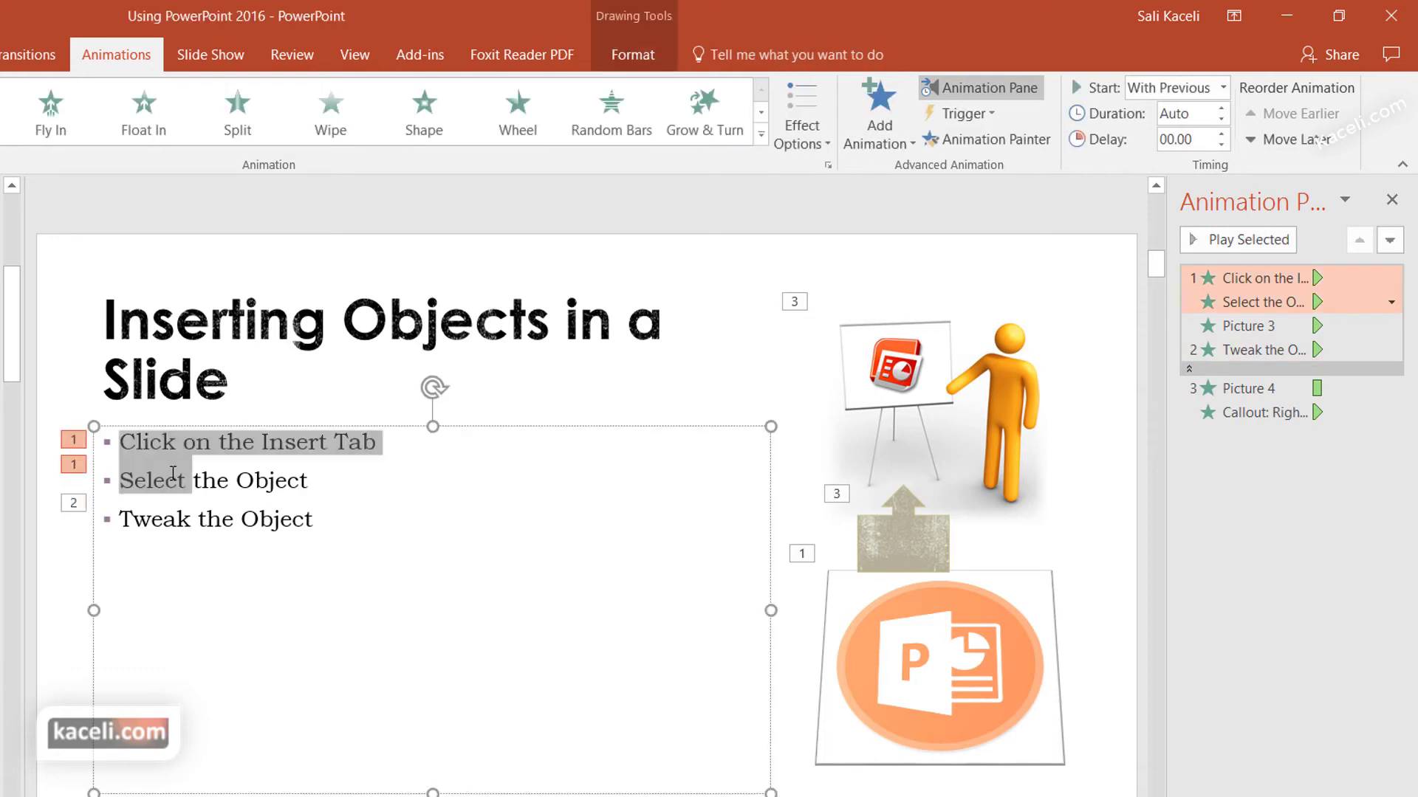
pyautogui.click(978, 654)
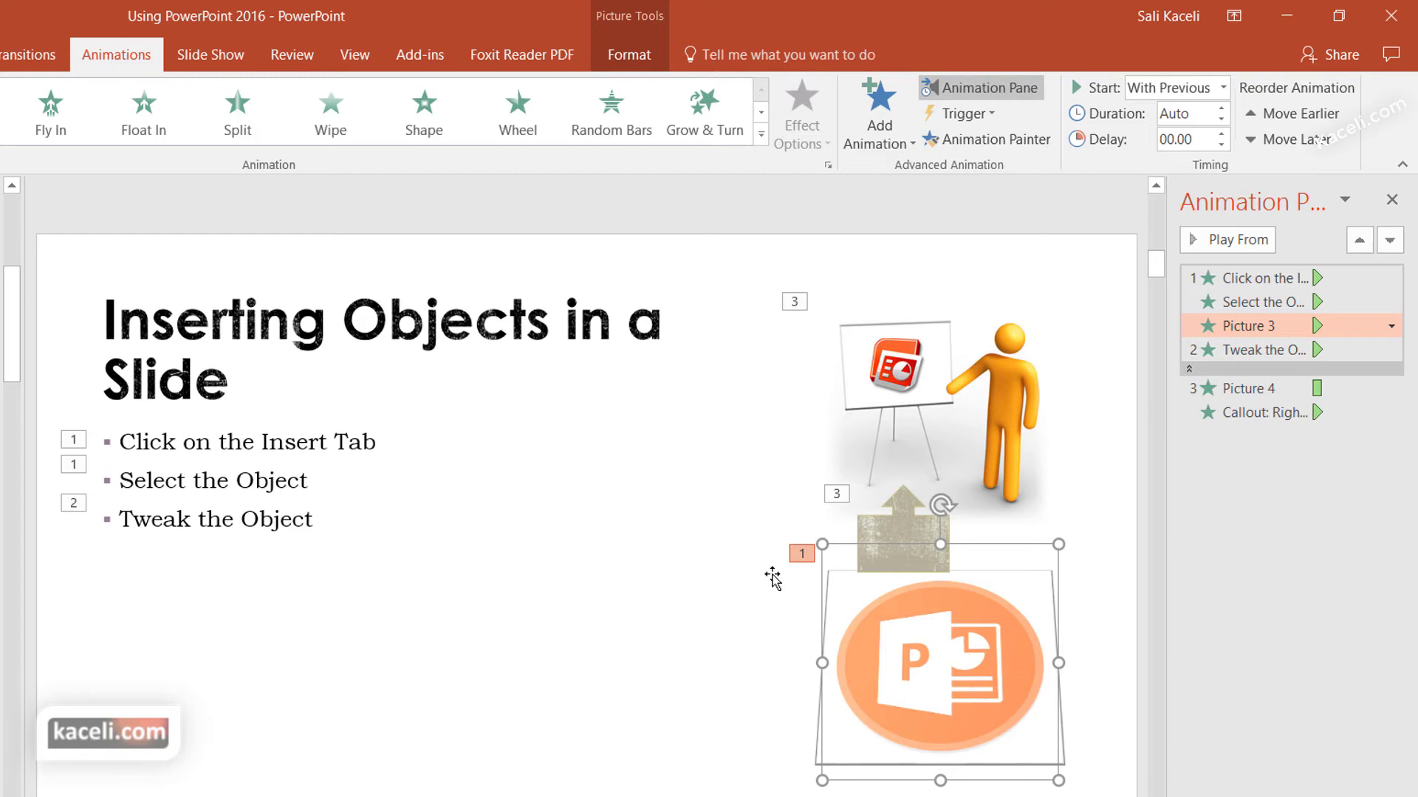
pyautogui.click(627, 719)
pyautogui.moveTo(343, 530); pyautogui.dragTo(118, 524)
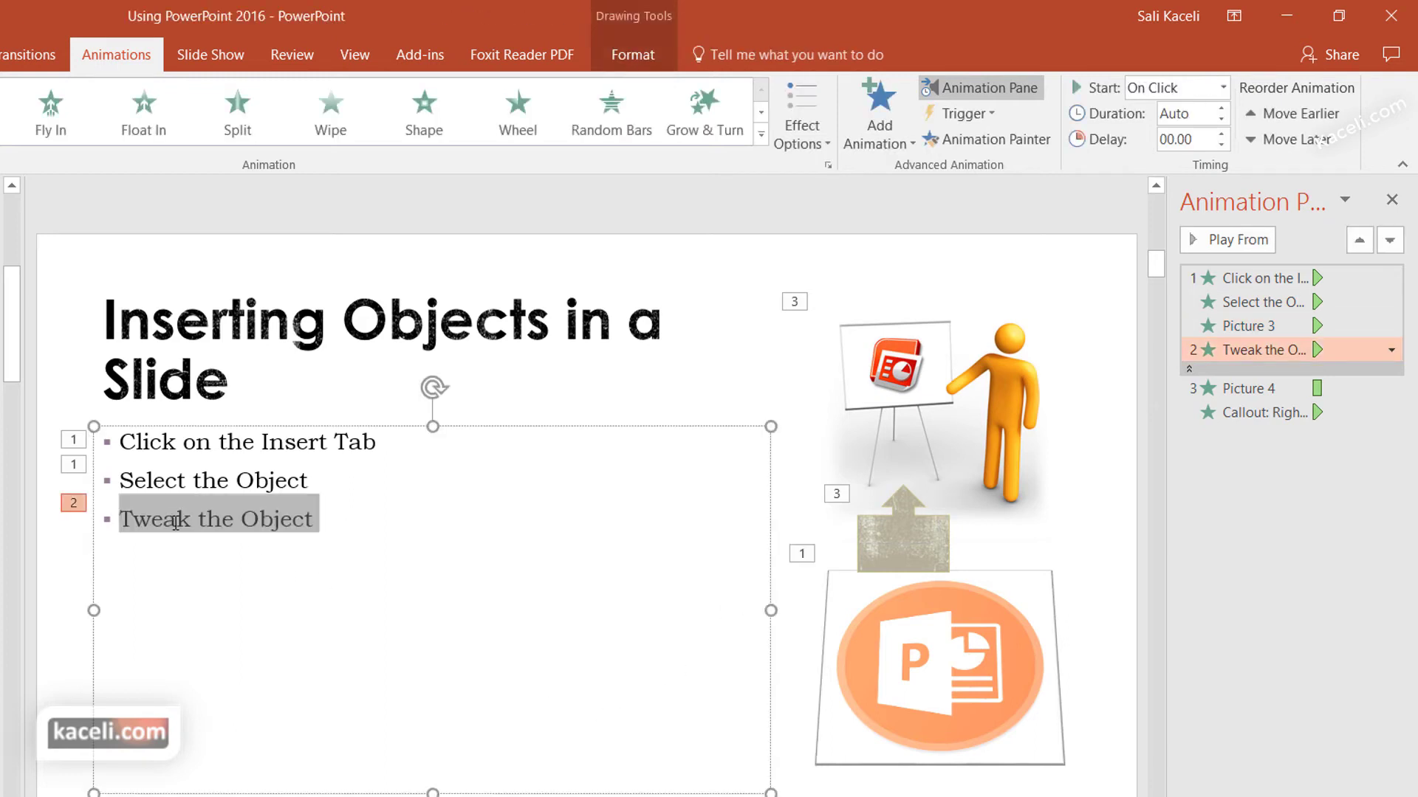
pyautogui.click(894, 369)
pyautogui.click(877, 540)
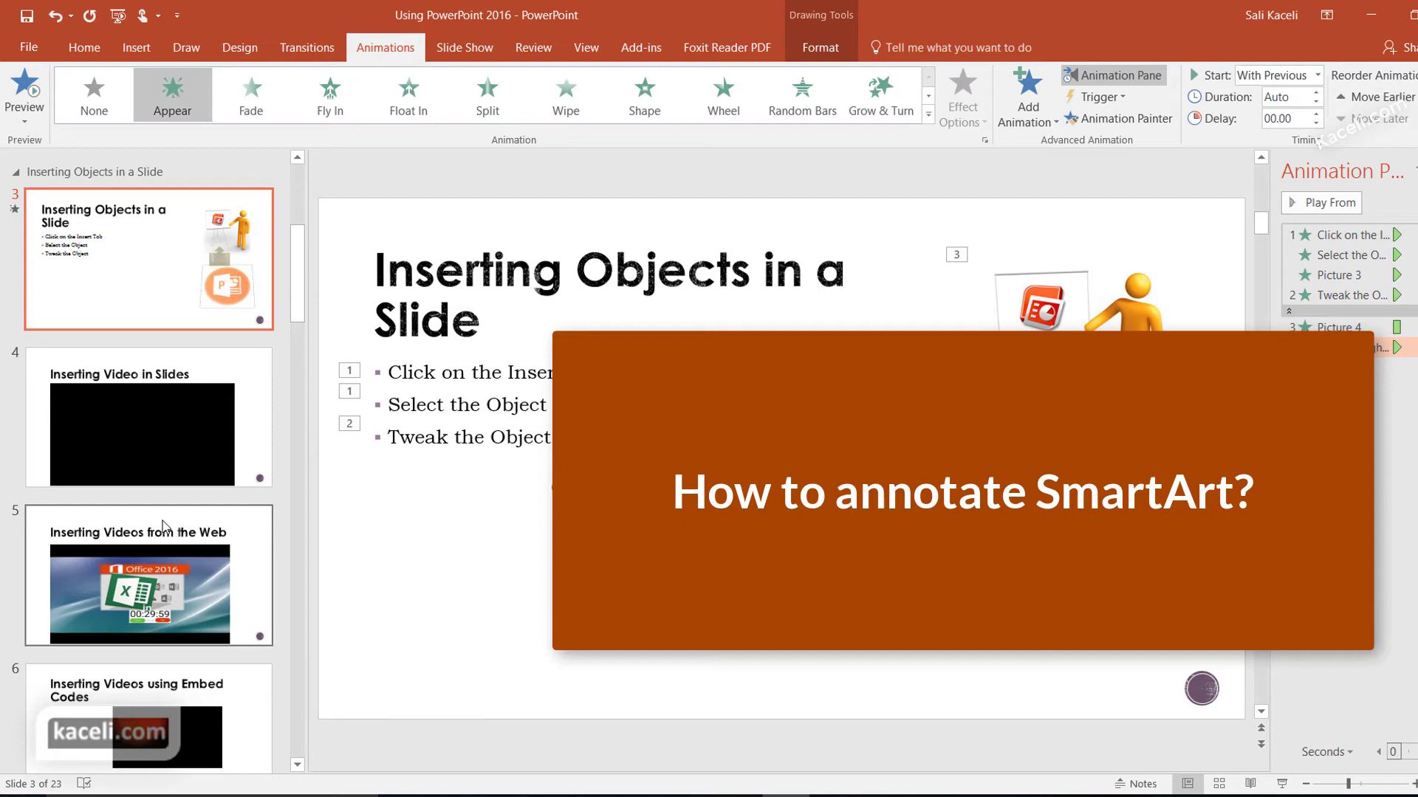
# - Scroll the thumbnails down and go to slide 8, Continuous Improvement Process
pyautogui.scroll(-5, 145, 561)
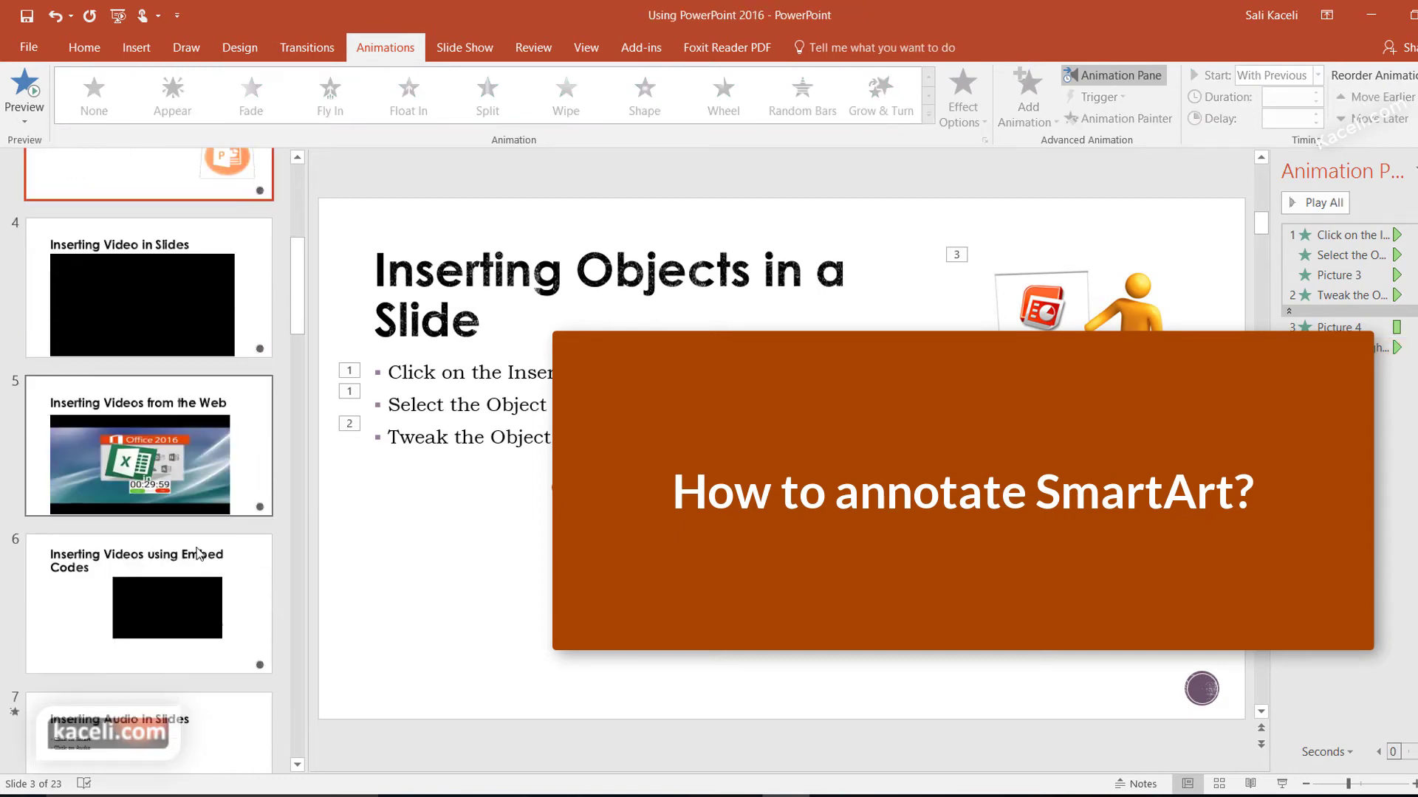
pyautogui.scroll(-3, 140, 563)
pyautogui.click(135, 564)
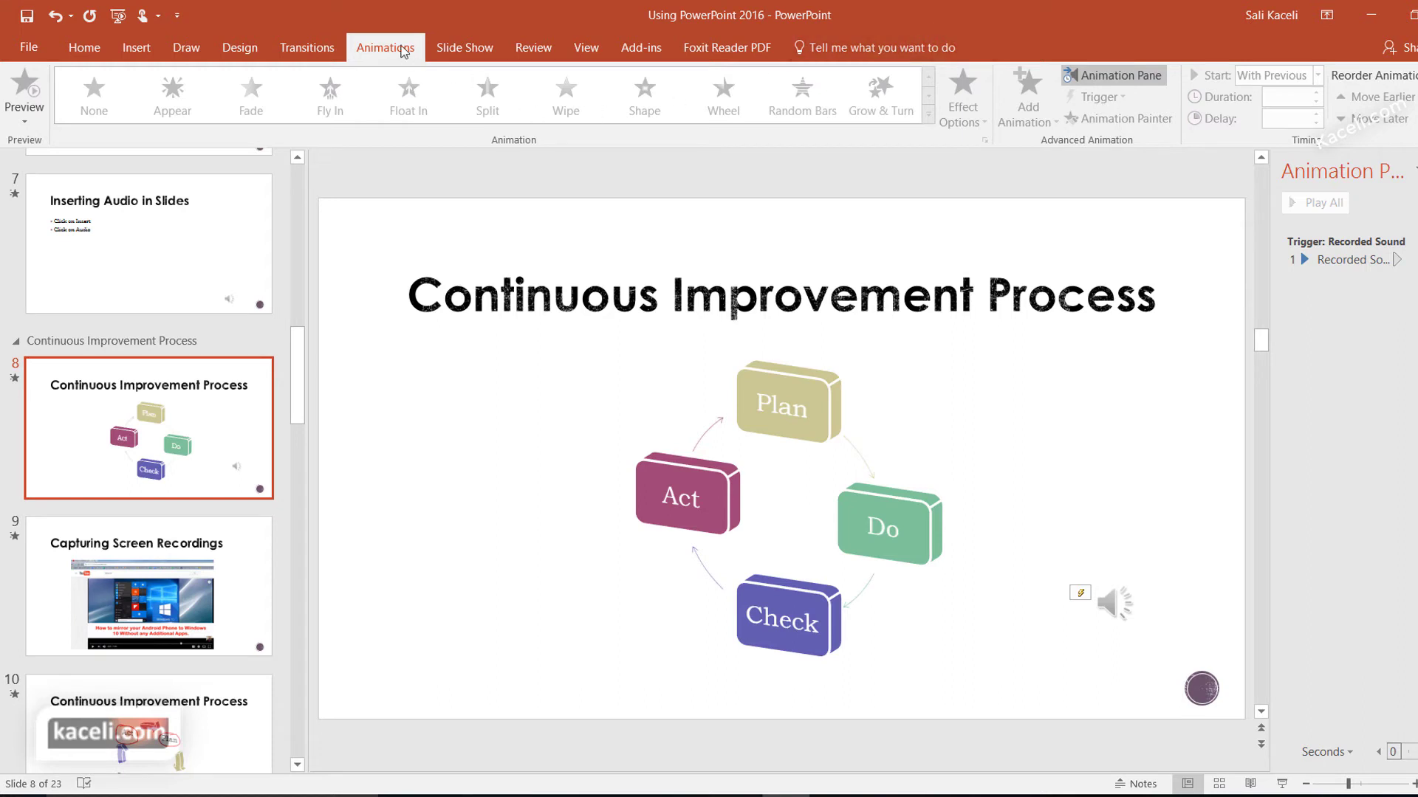
# - Apply the Appear entrance effect to the Plan-Do-Check-Act SmartArt on slide 8
pyautogui.click(1127, 81)
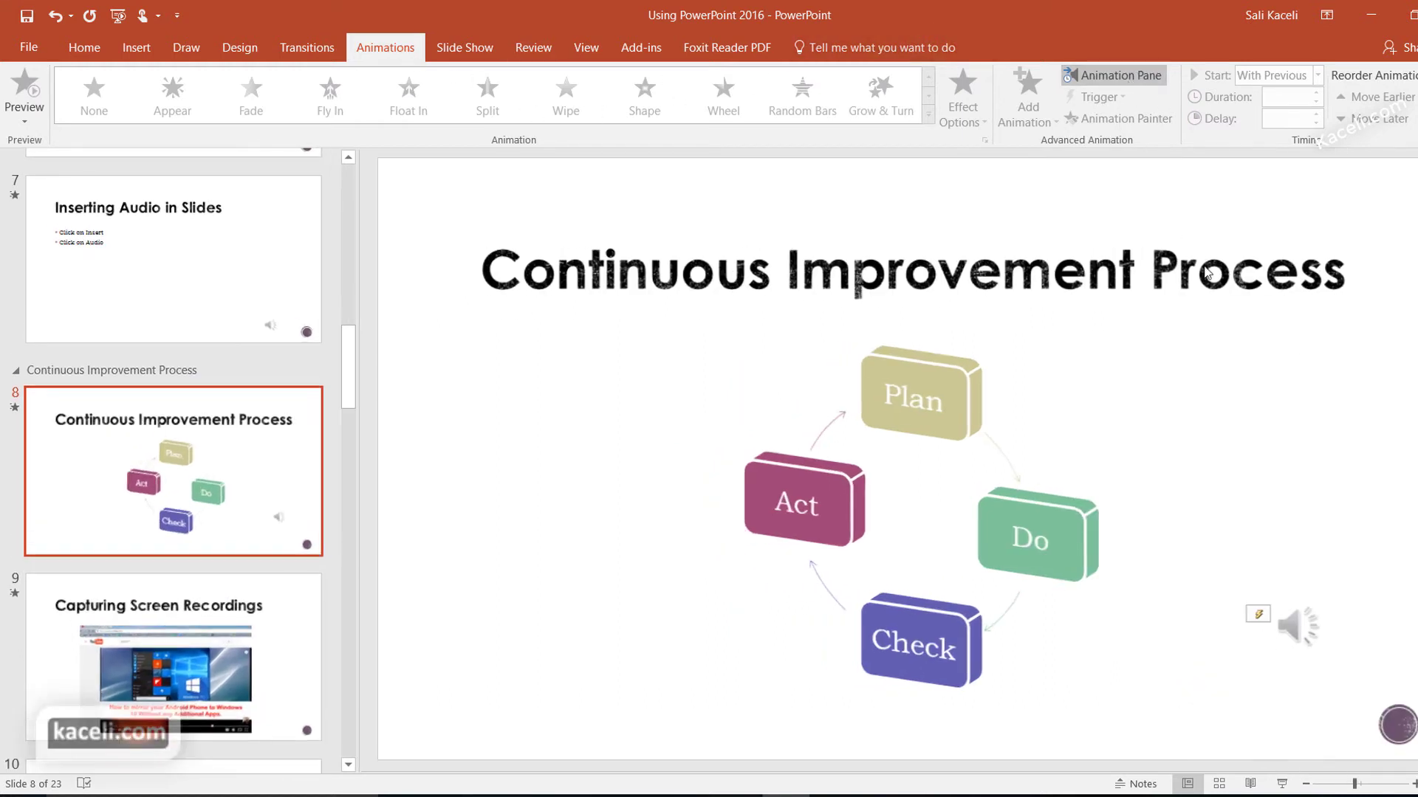
pyautogui.click(1108, 77)
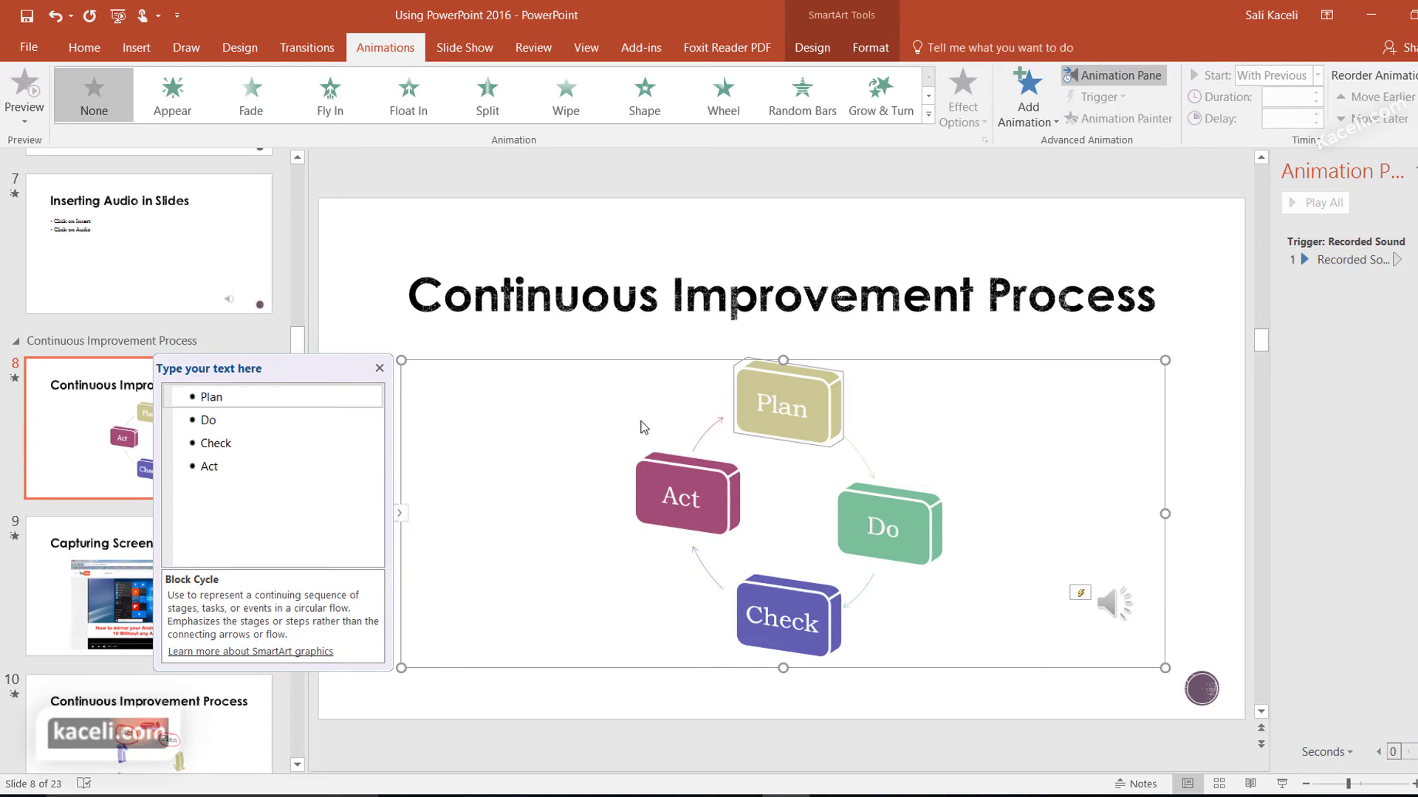
pyautogui.click(1045, 127)
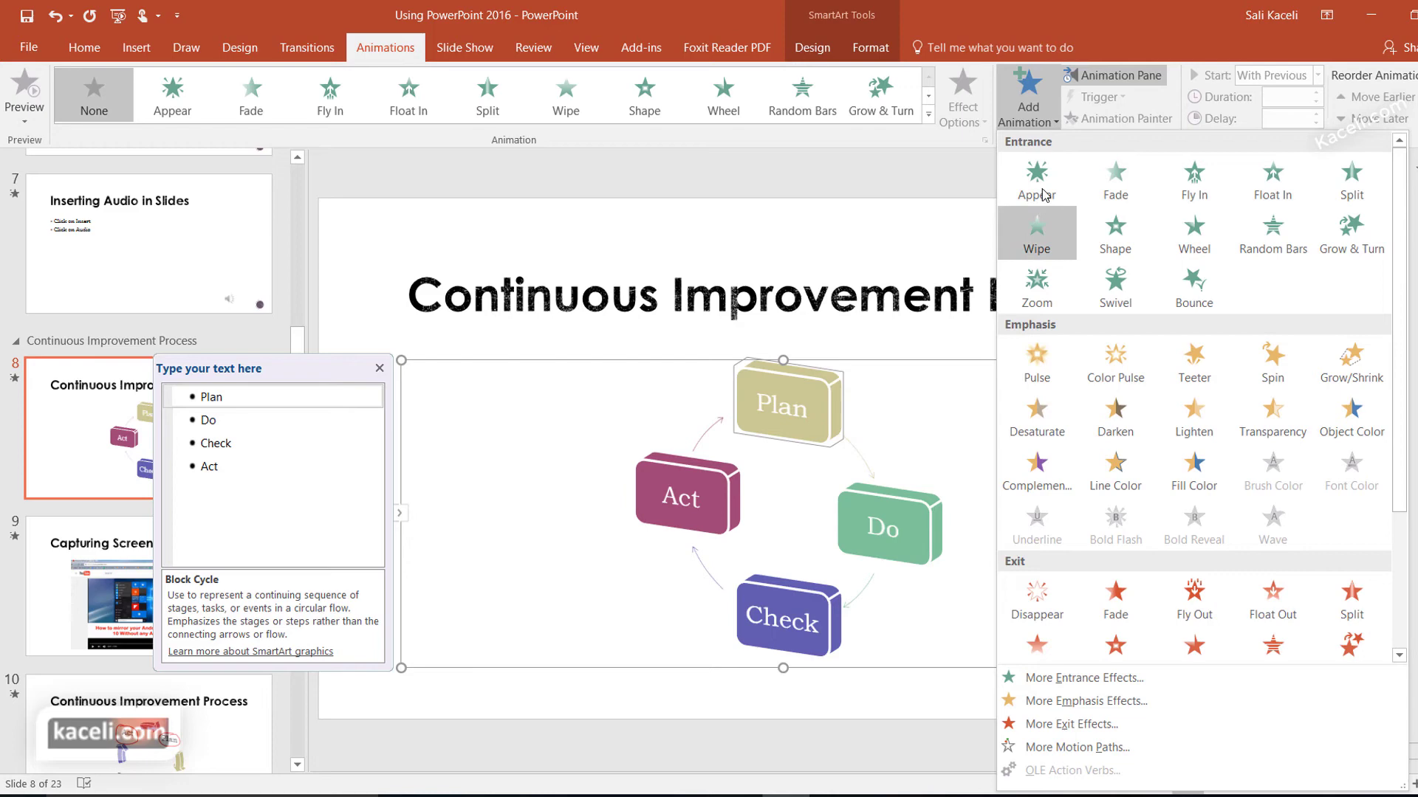
pyautogui.click(1037, 181)
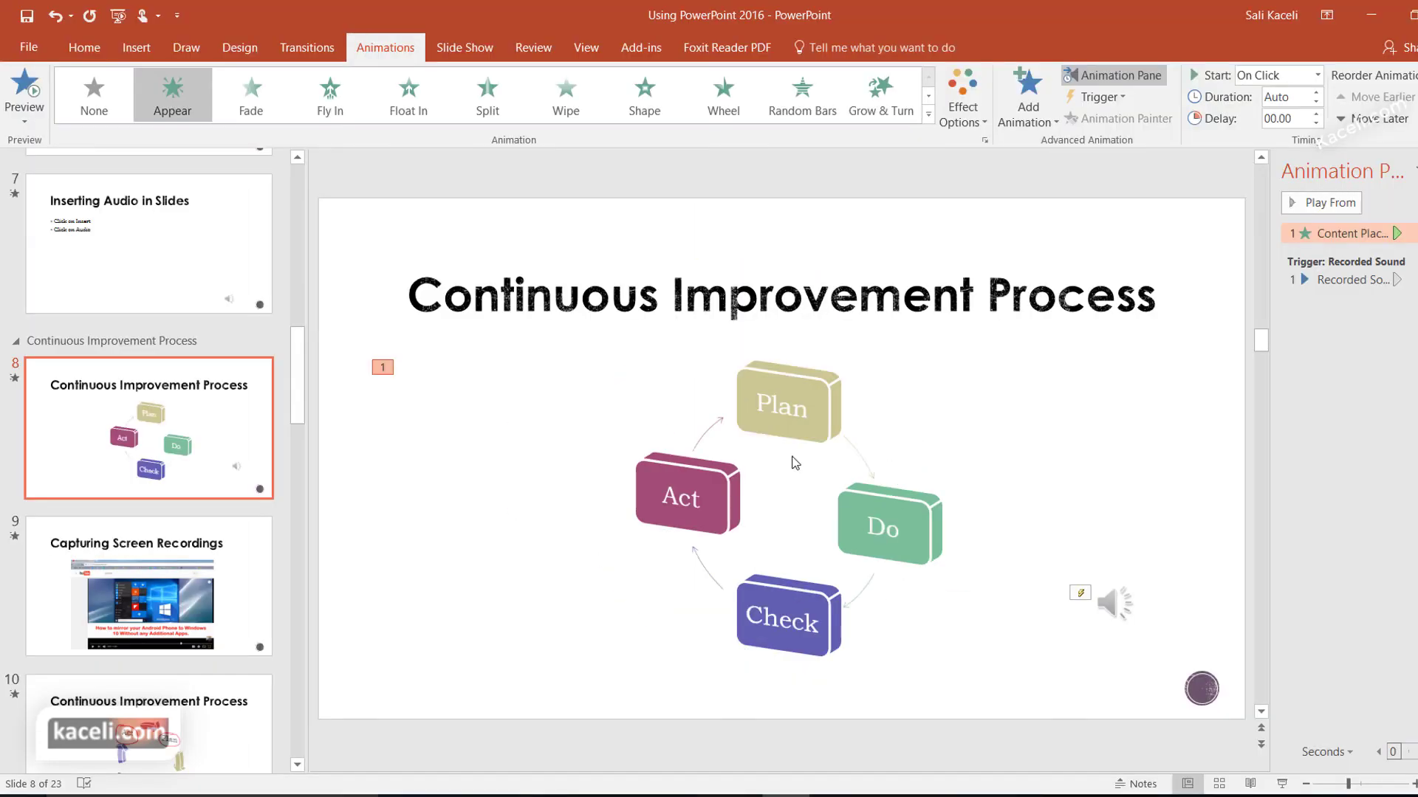
# - Set the cycle diagram's Effect Options sequence to One by One, giving four numbered steps
pyautogui.click(798, 398)
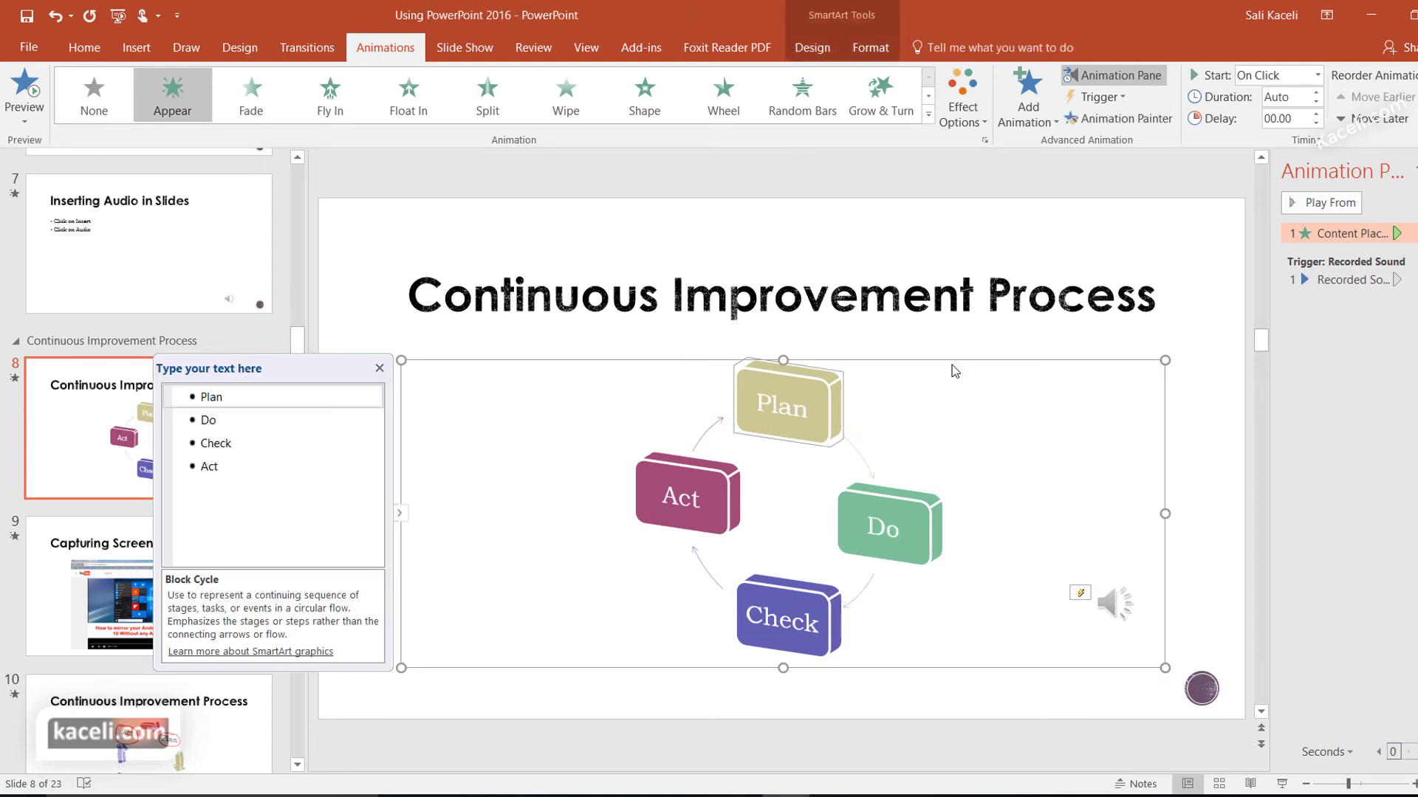
pyautogui.click(976, 124)
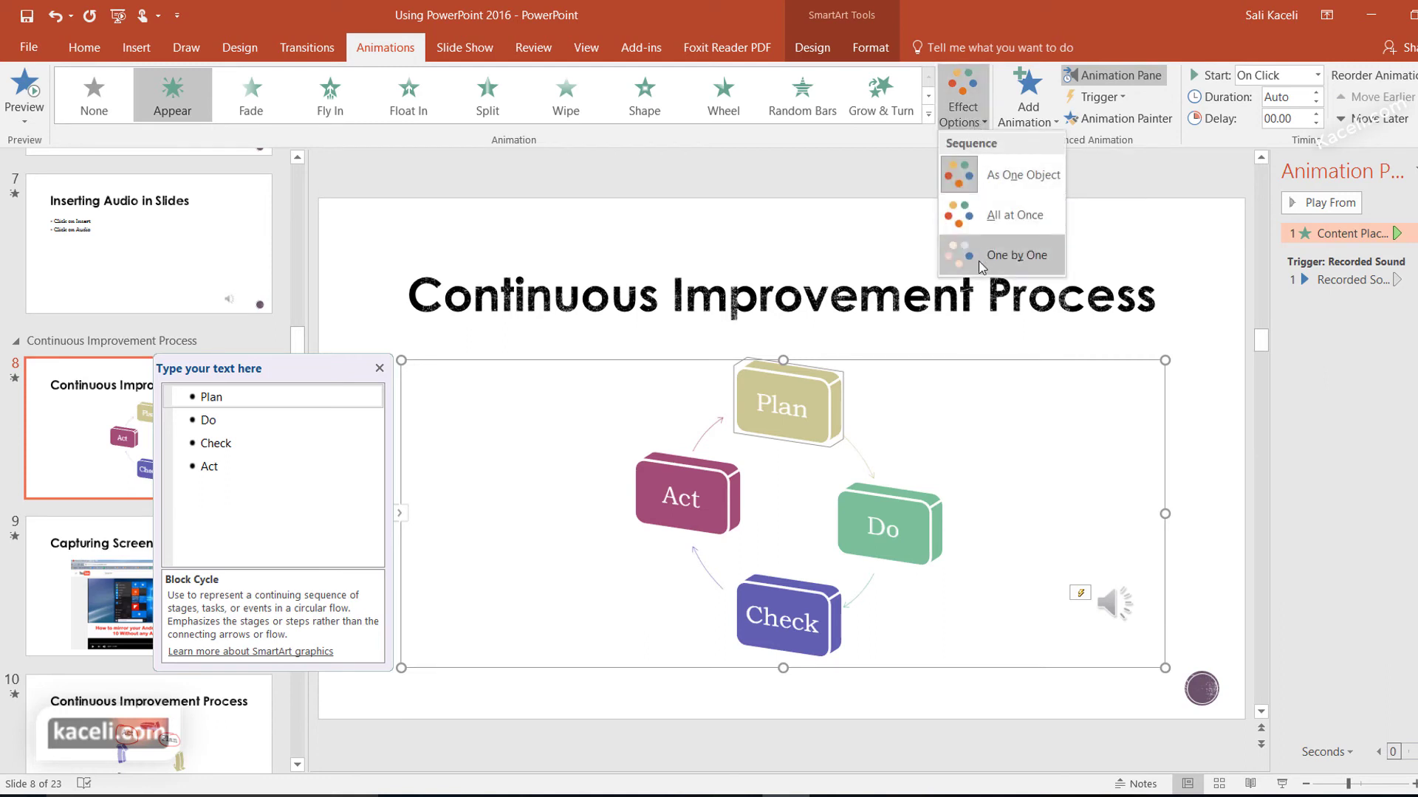
pyautogui.click(977, 258)
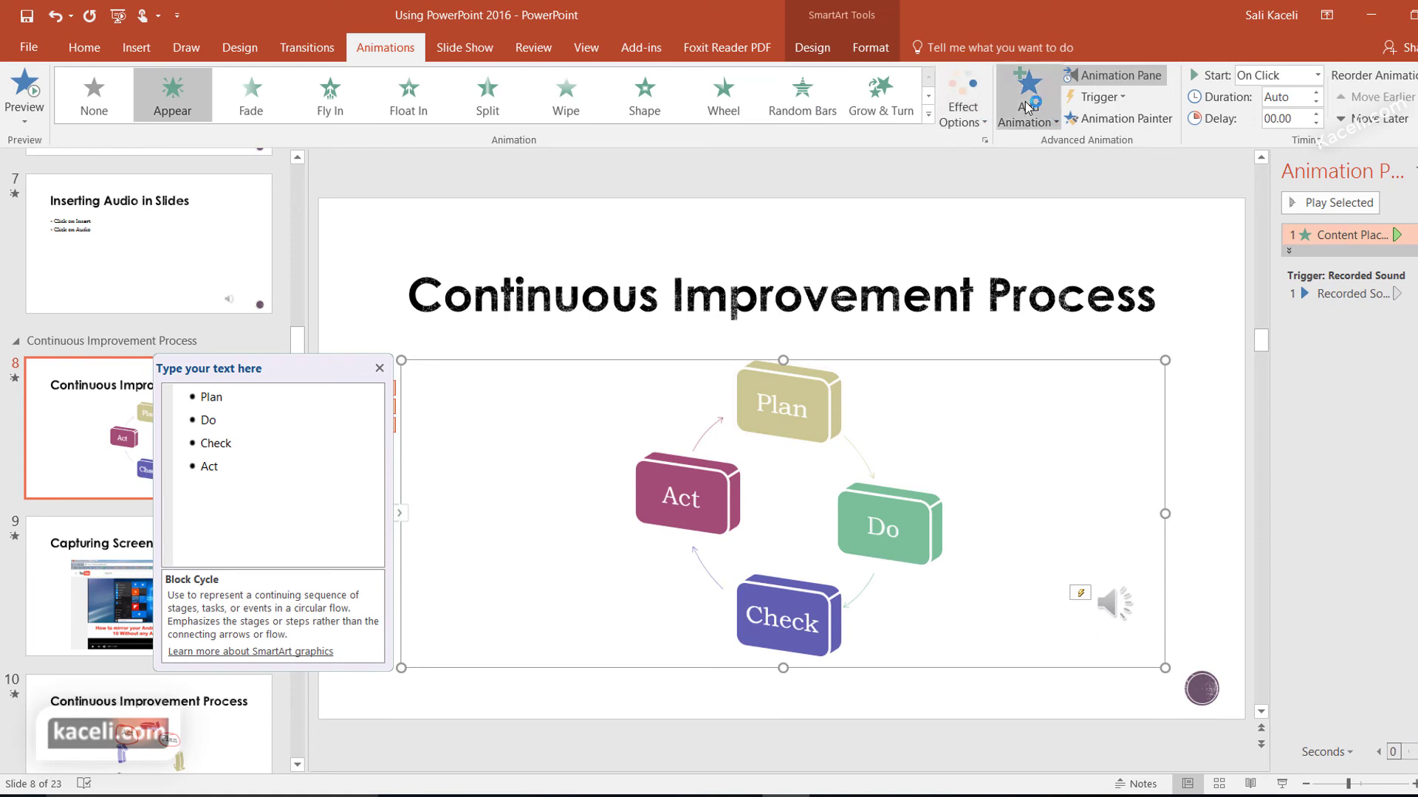
pyautogui.click(929, 404)
pyautogui.click(964, 118)
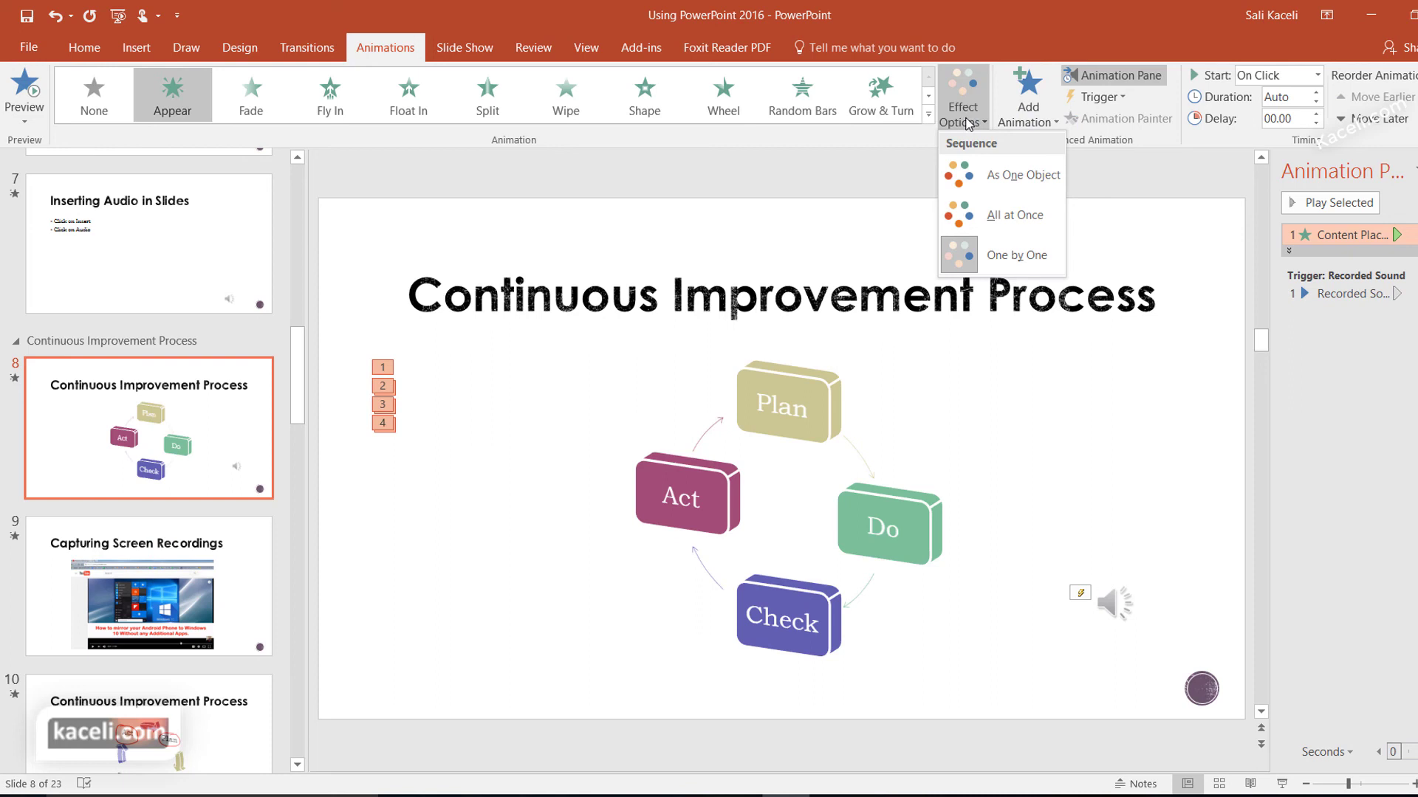
# - On slide 10, give the Plan ink circle an Appear entrance as its second animation
pyautogui.click(167, 538)
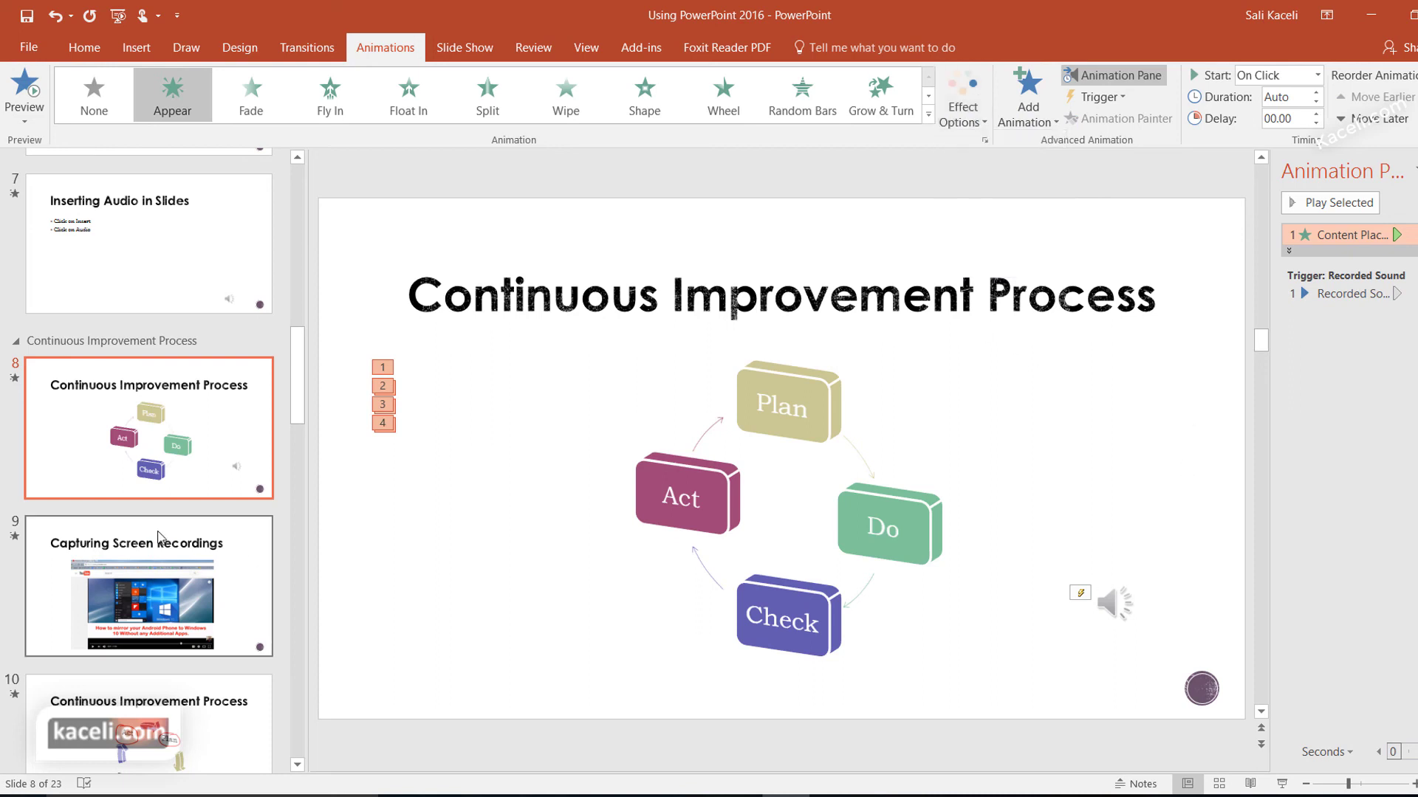
pyautogui.scroll(-3, 172, 602)
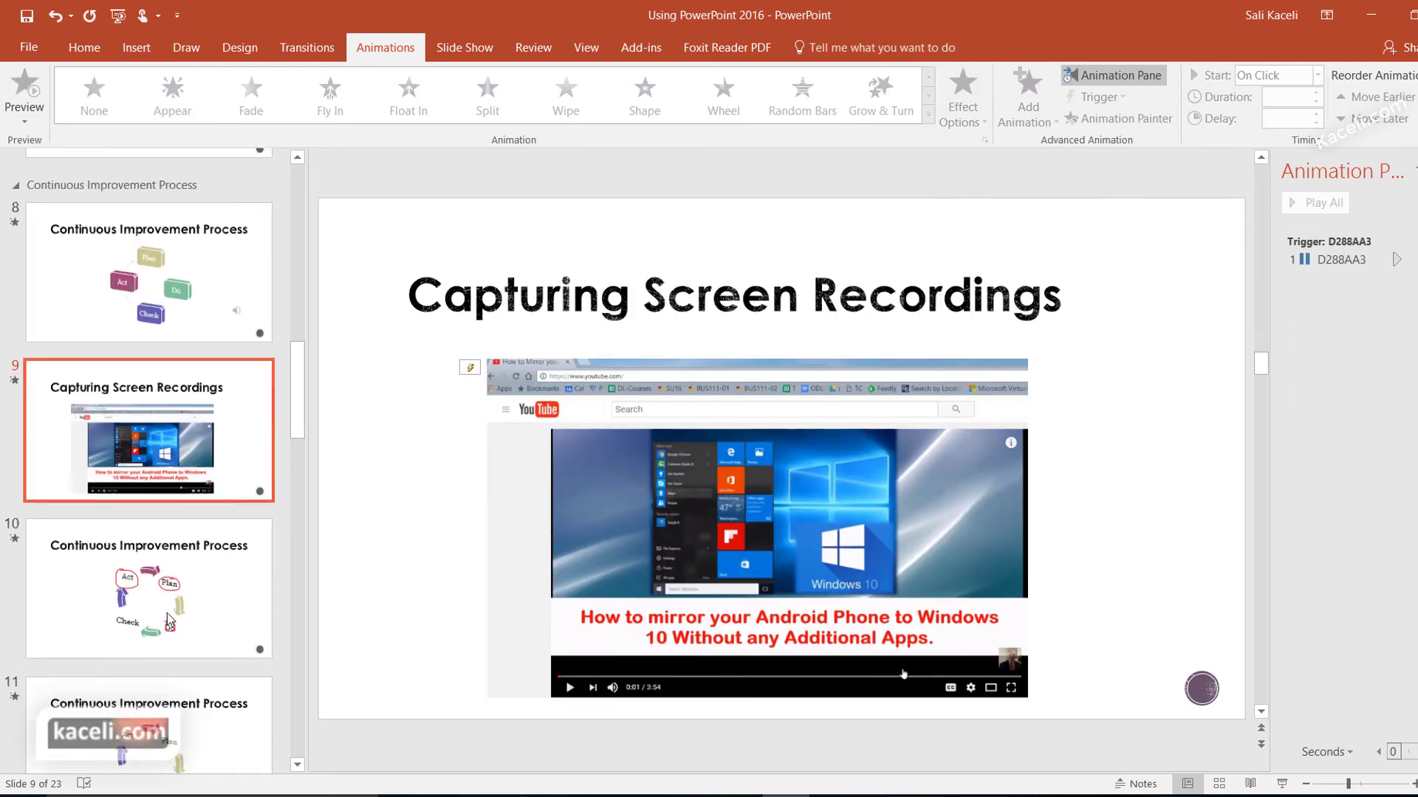
pyautogui.scroll(-3, 171, 624)
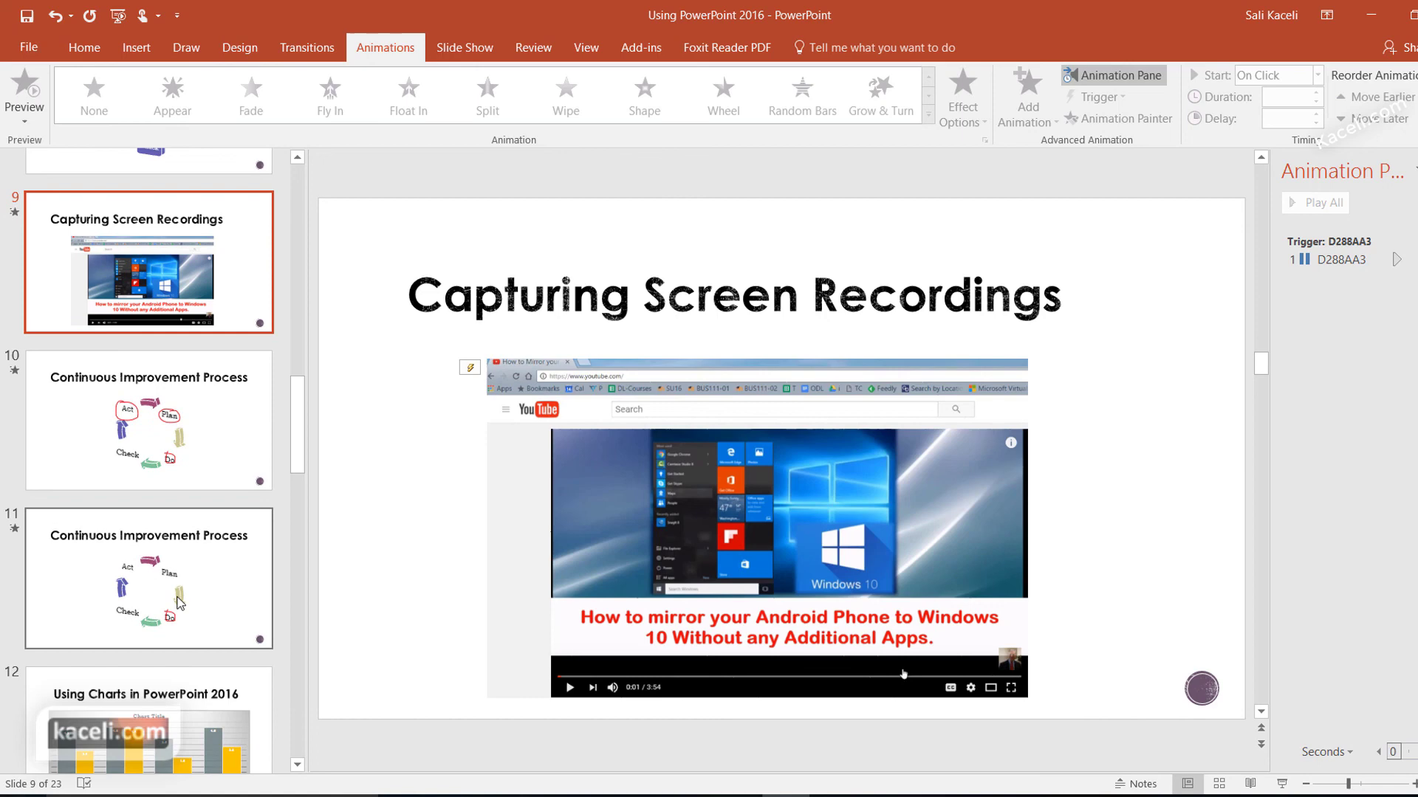
pyautogui.click(179, 418)
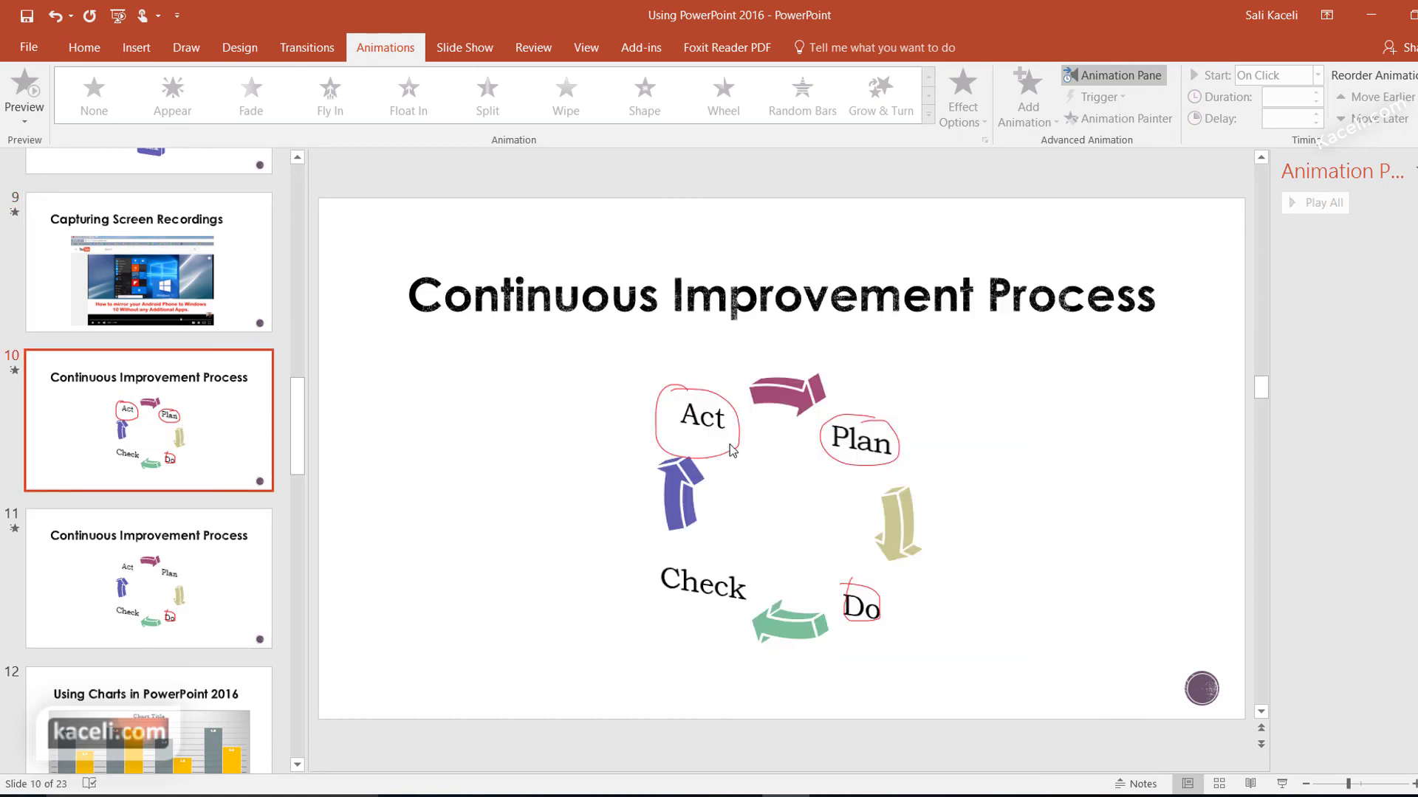
pyautogui.click(860, 441)
pyautogui.click(1028, 96)
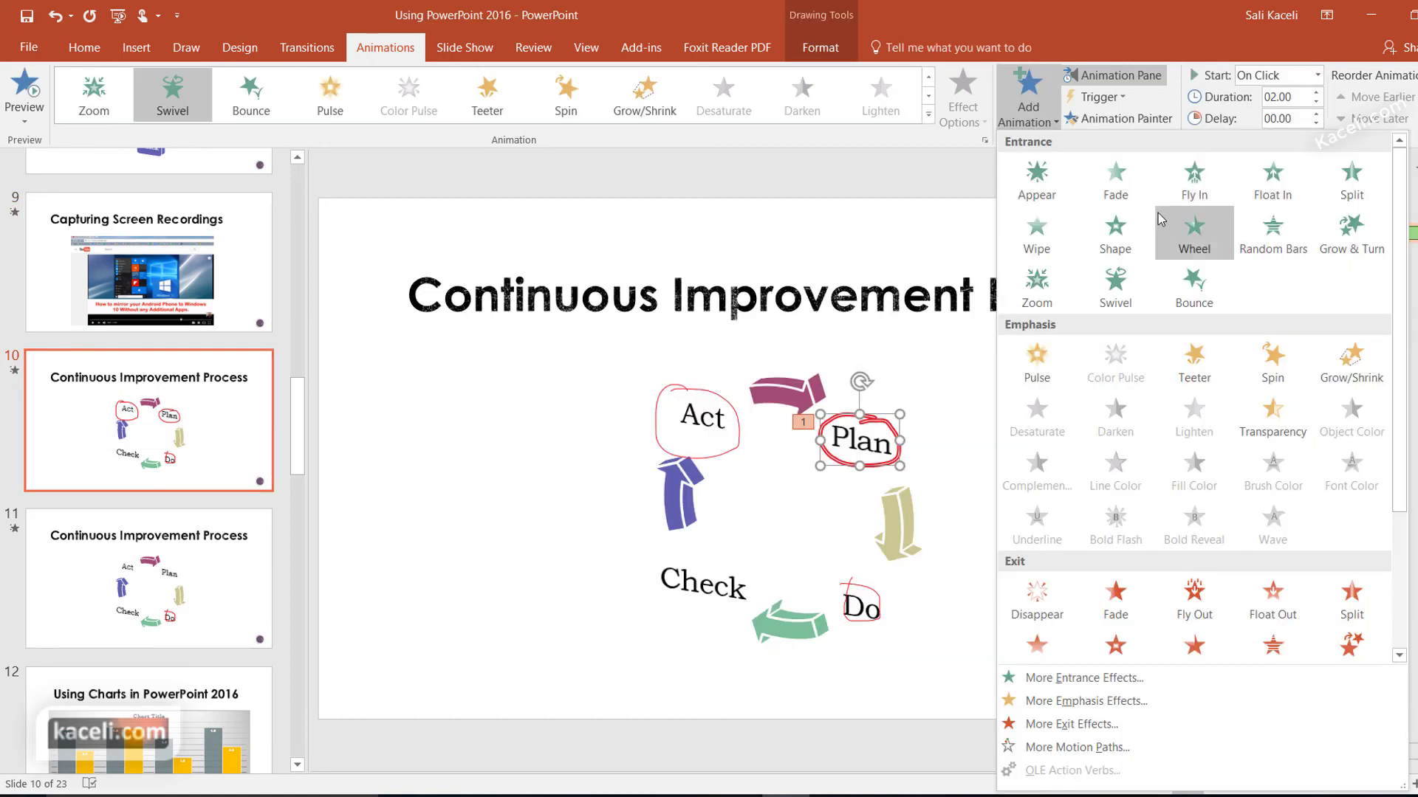
pyautogui.click(1037, 177)
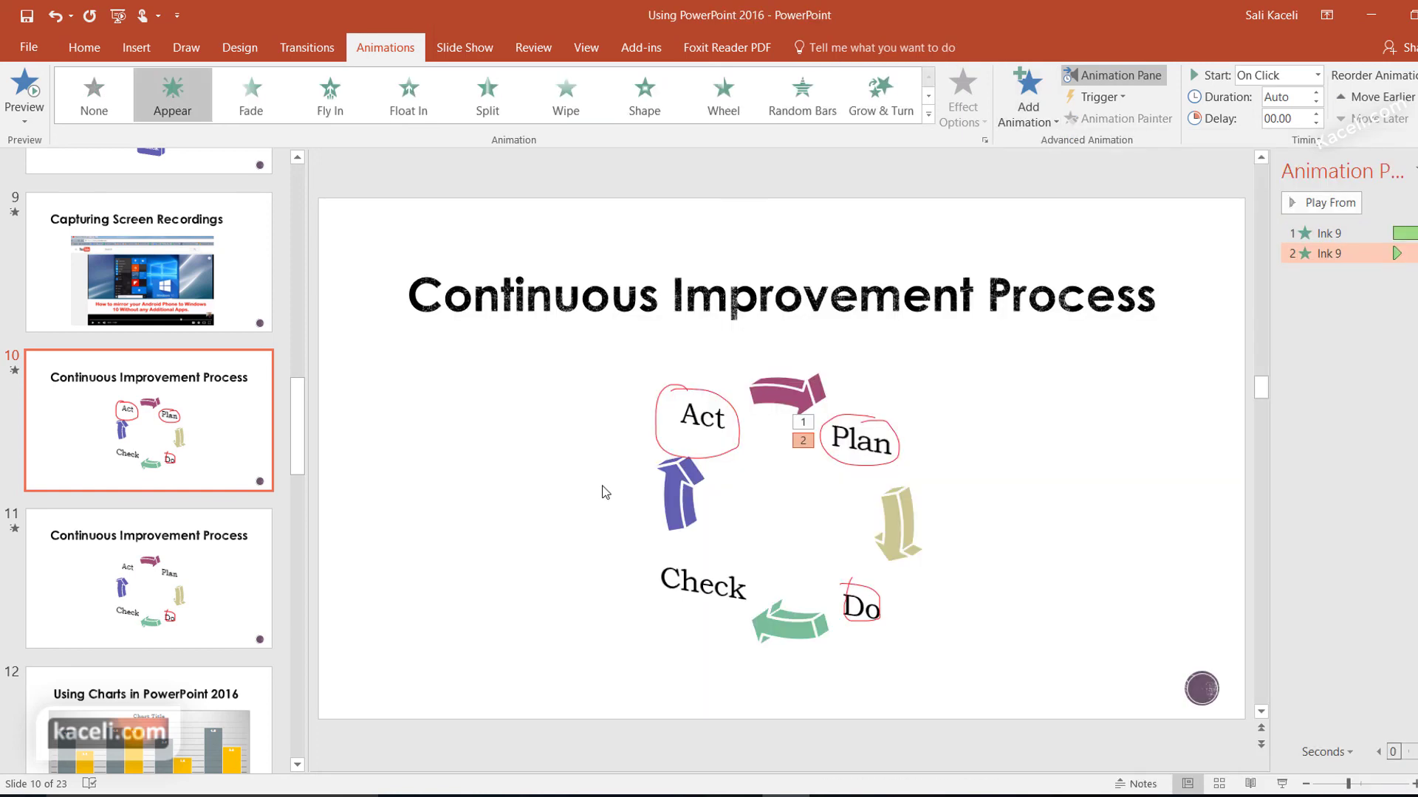